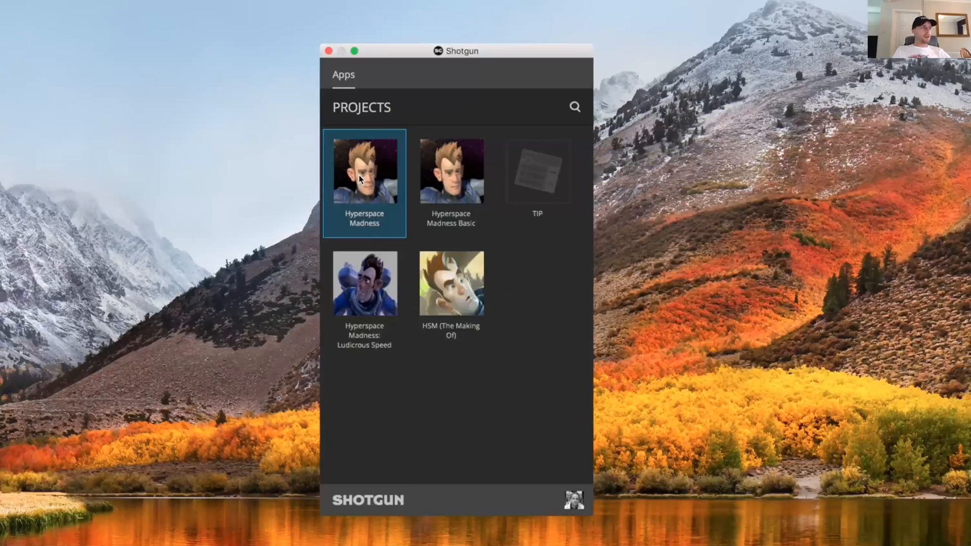
Launch Maya 2018 from the Hyperspace Madness project and set the work area to the light task of Shot SATL_0230
click(360, 178)
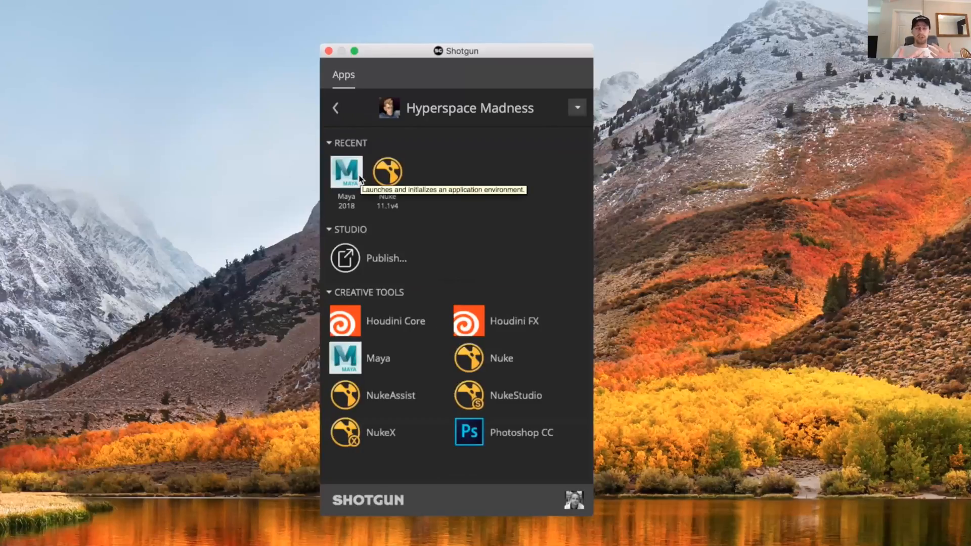
click(351, 175)
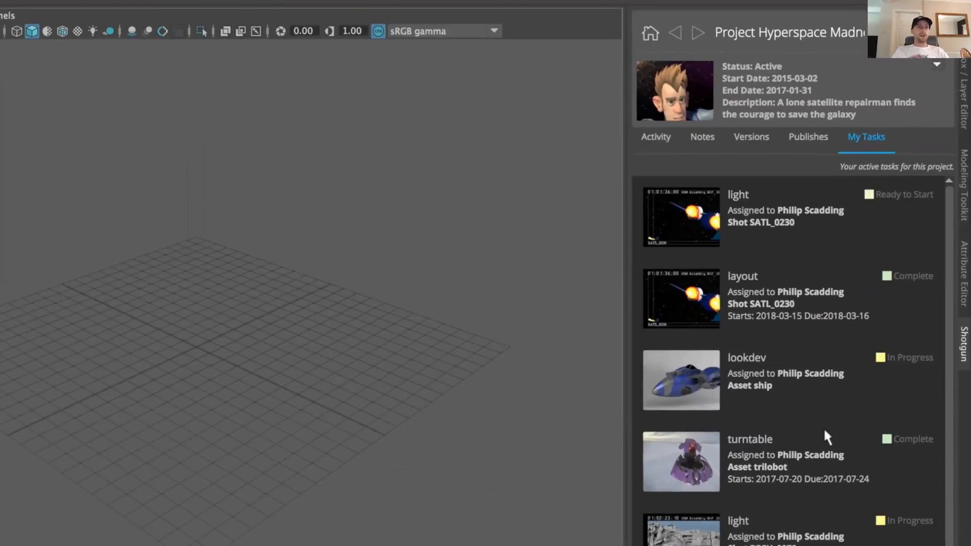
click(808, 230)
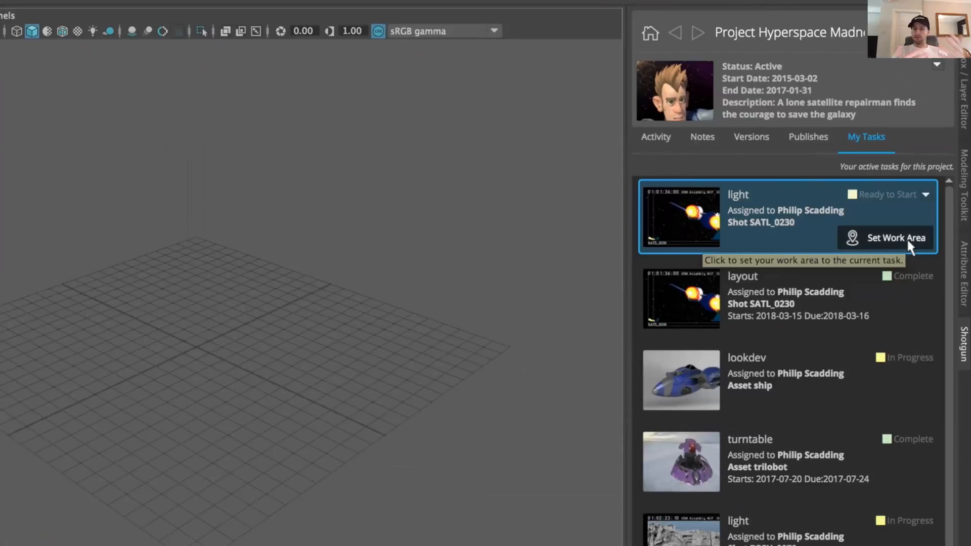
click(906, 238)
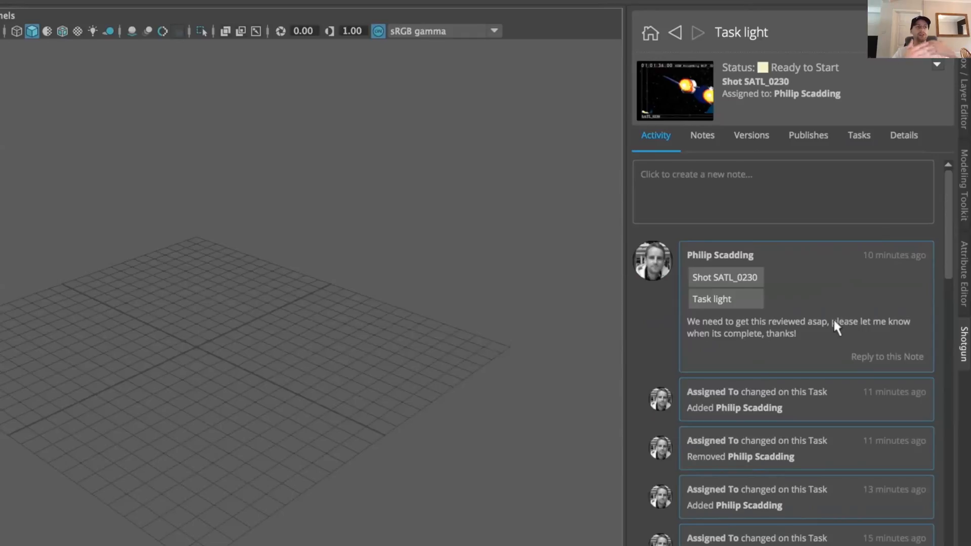
Review the light task's notes, versions, publishes, related tasks and details
click(708, 134)
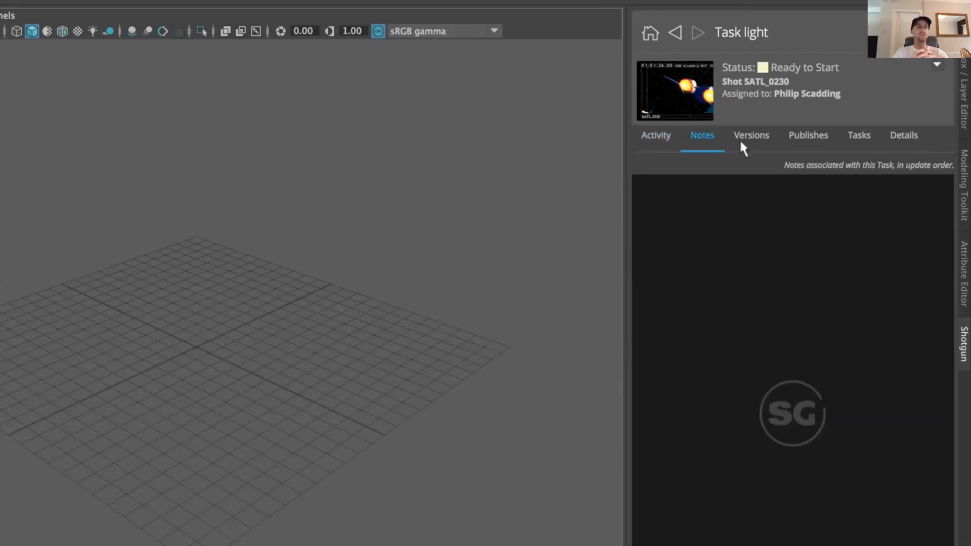
click(749, 141)
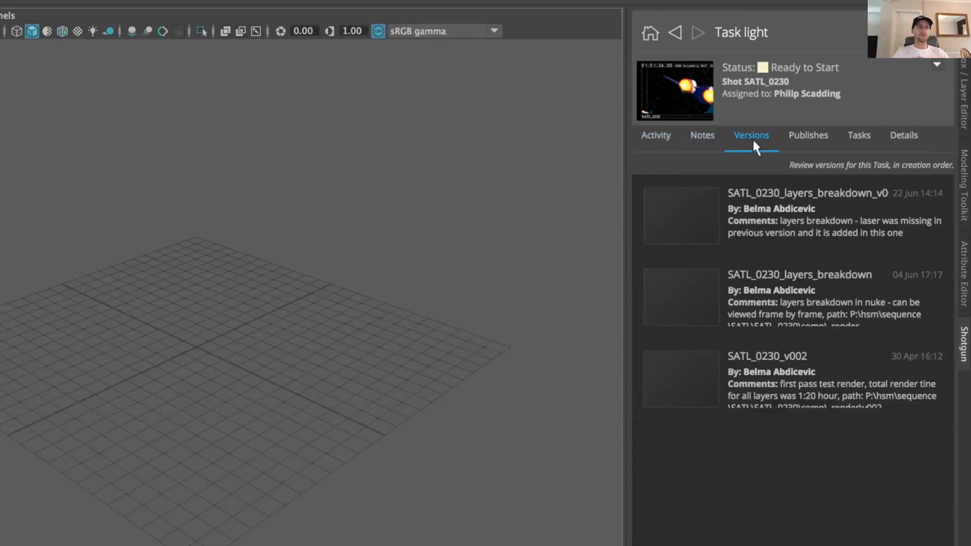
click(811, 142)
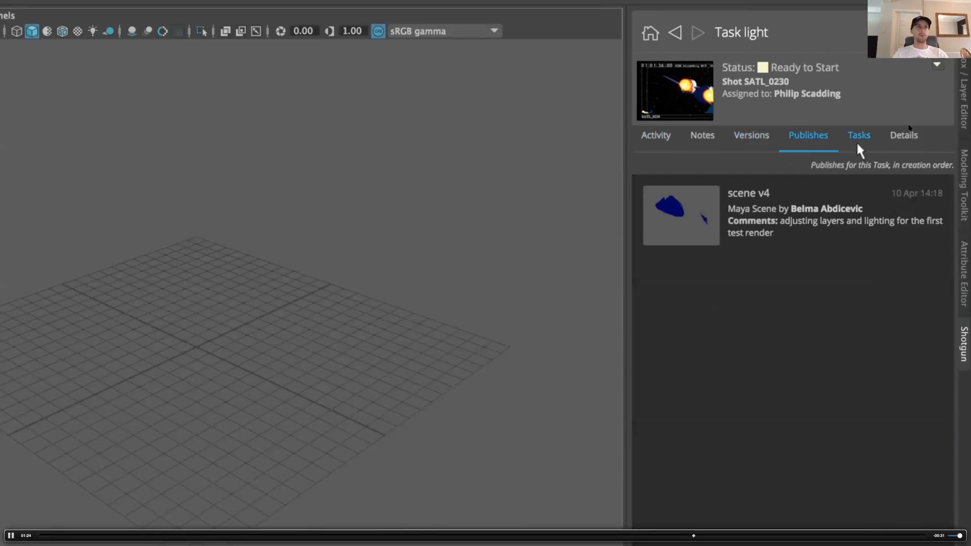
click(862, 150)
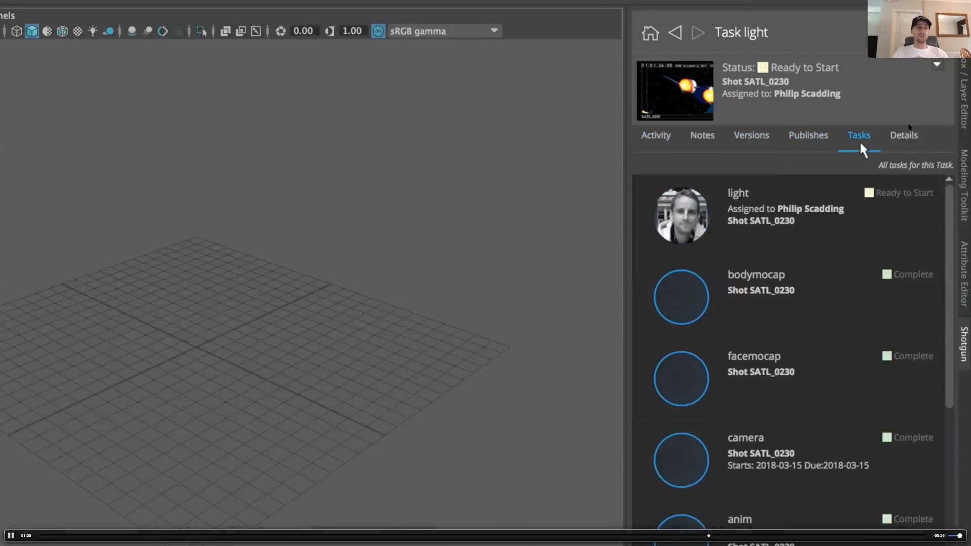
click(903, 141)
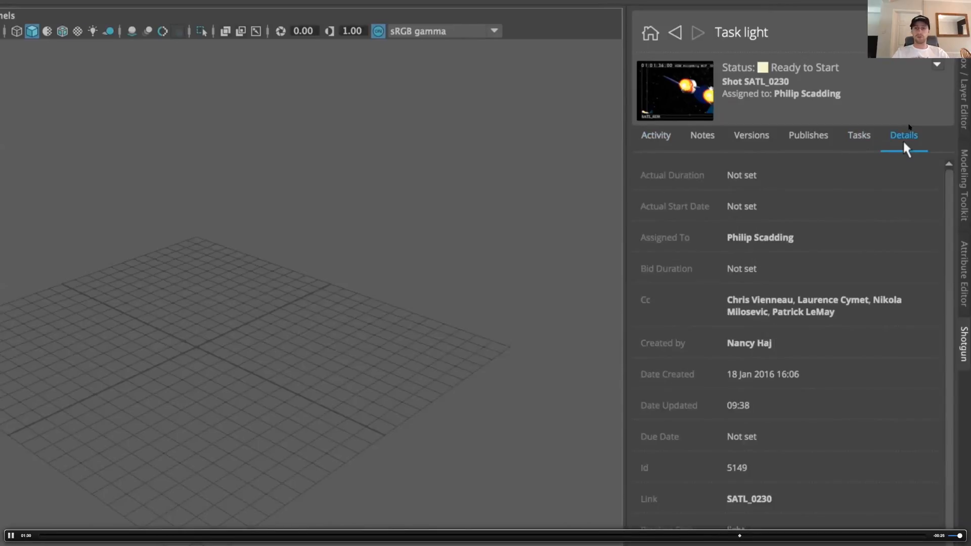
Set the light task's status to In Progress and show its activity feed
click(937, 65)
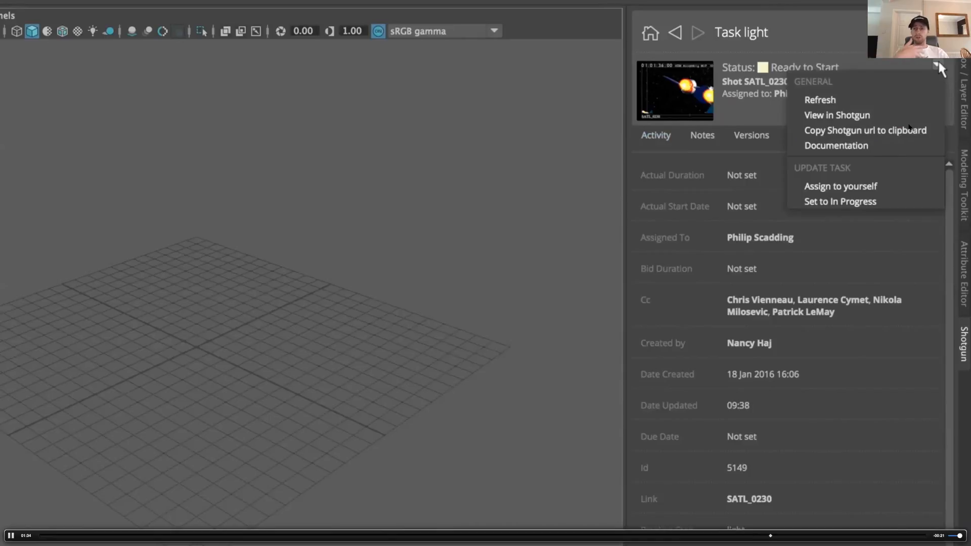
click(821, 202)
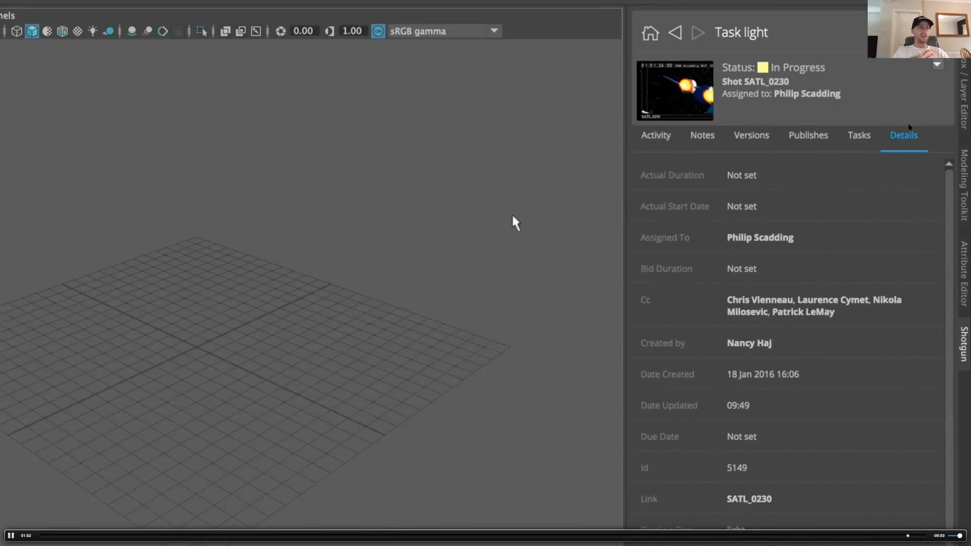
click(658, 144)
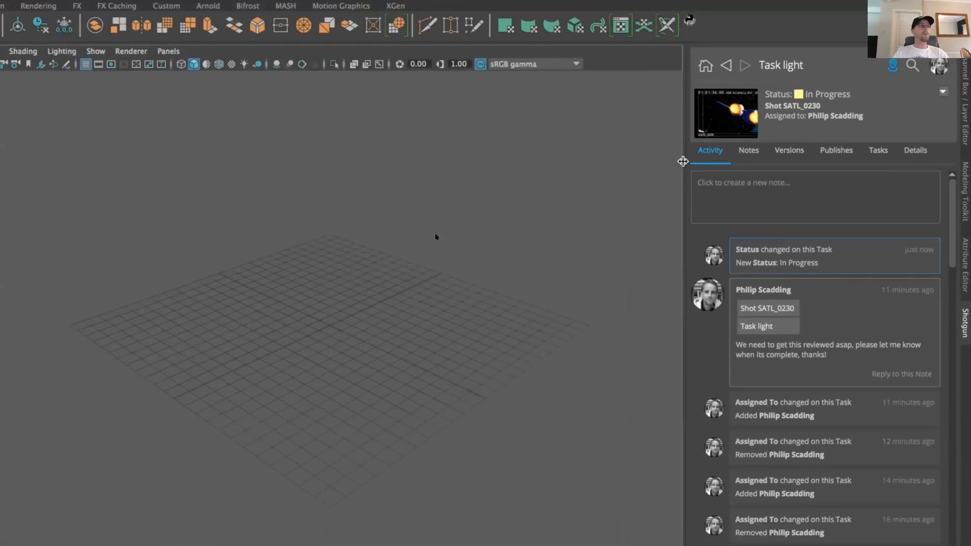
Open the Shotgun Loader and browse the project's character assets to the trilobot's published files
click(479, 28)
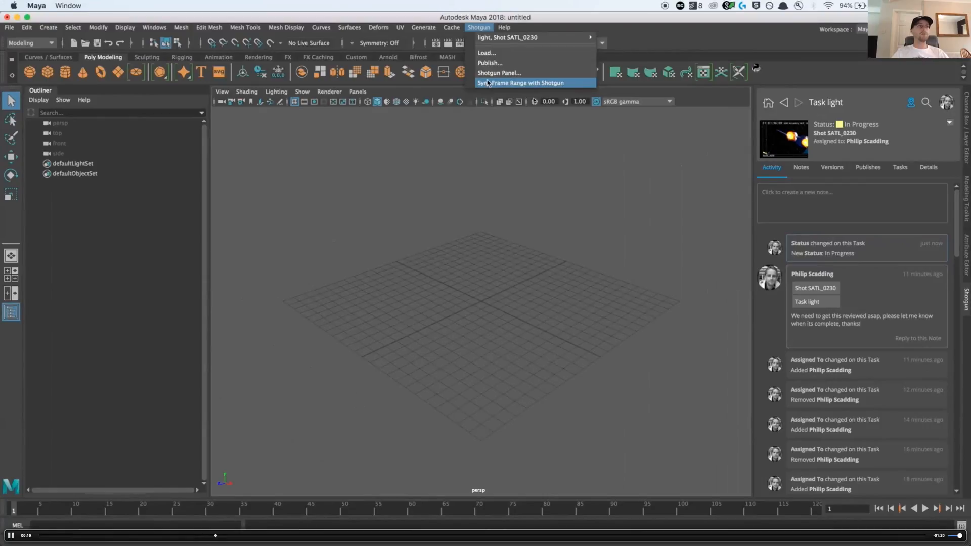
click(487, 53)
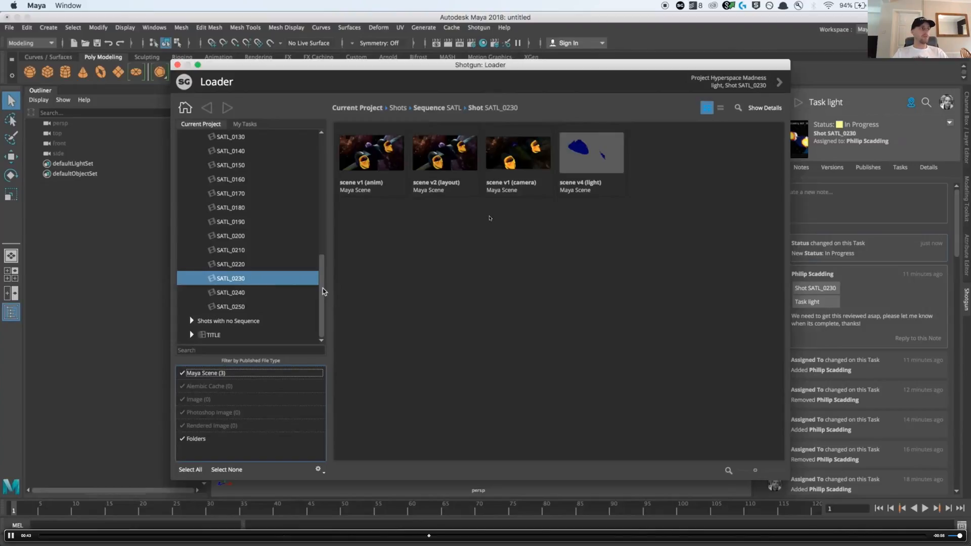
drag(324, 292, 308, 161)
click(183, 166)
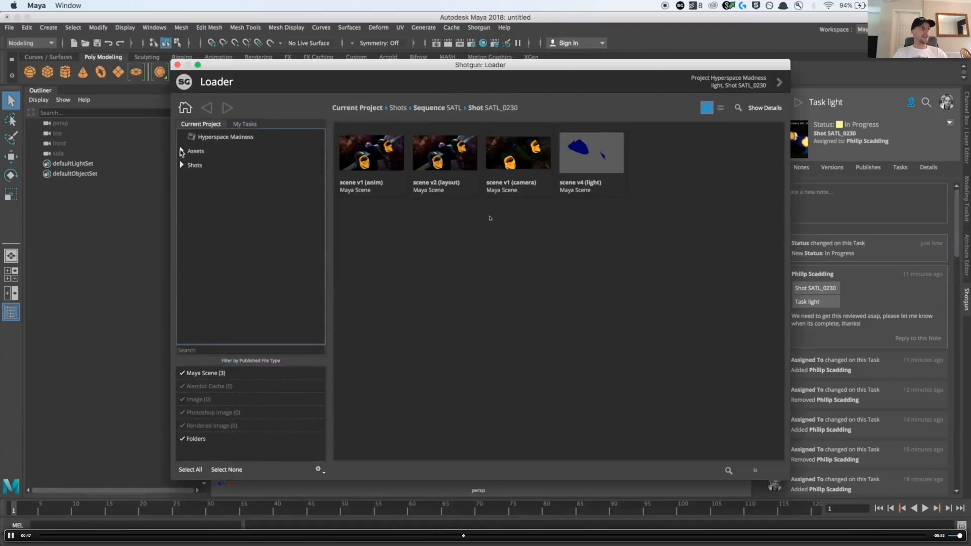
click(182, 151)
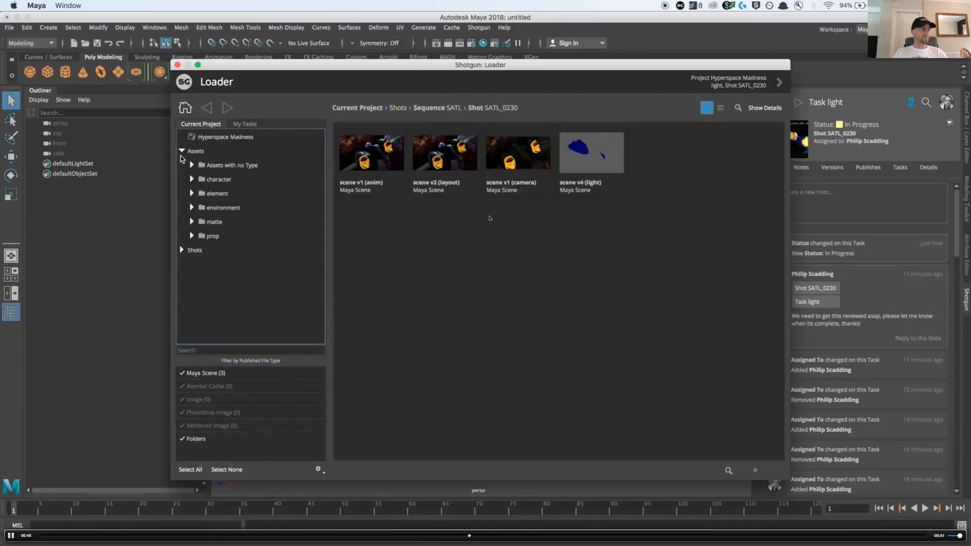
click(192, 179)
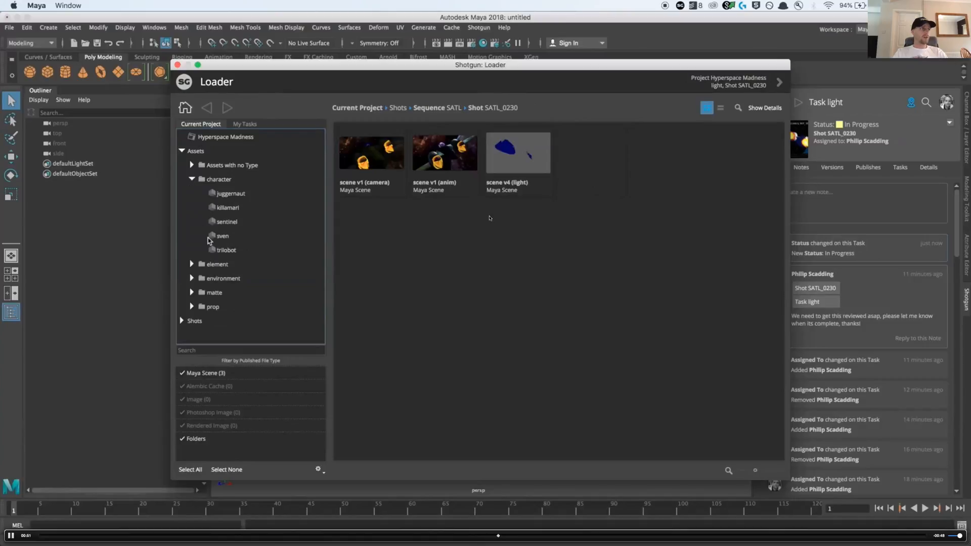
click(219, 251)
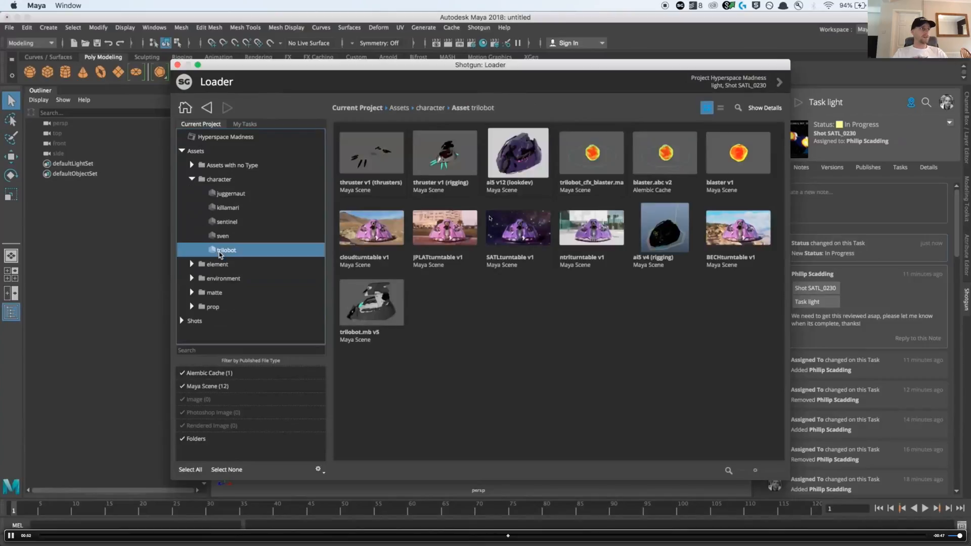
Create a reference to the published trilobot.mb Maya scene and close the Loader
click(375, 311)
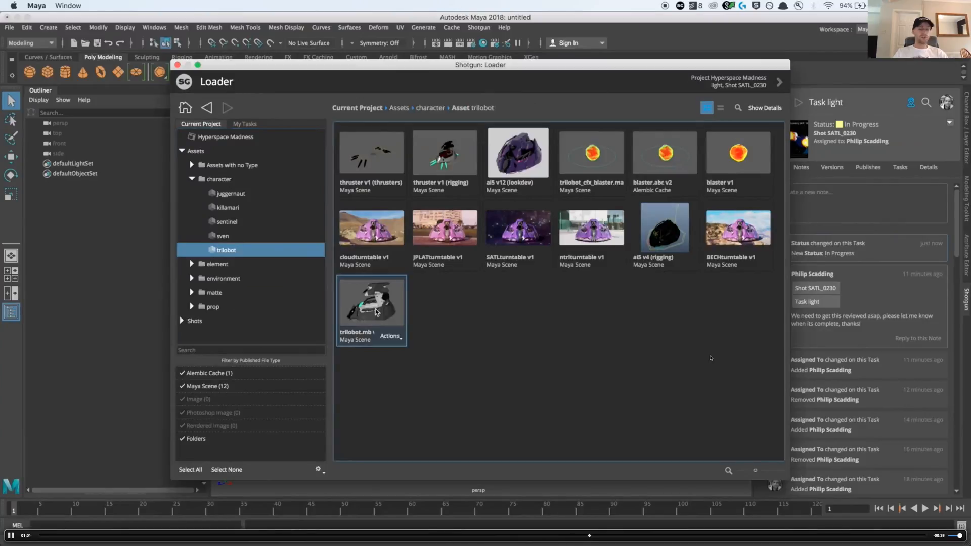
click(400, 338)
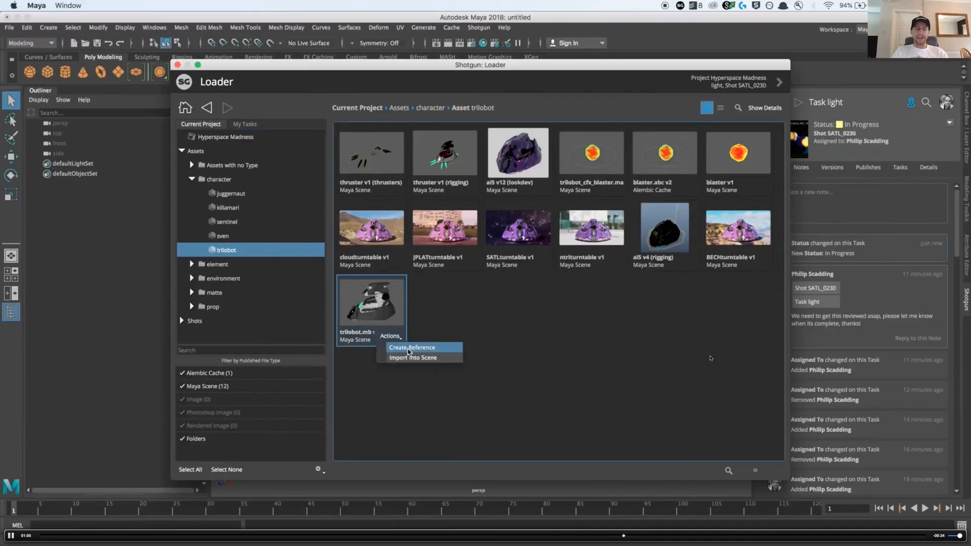
click(410, 349)
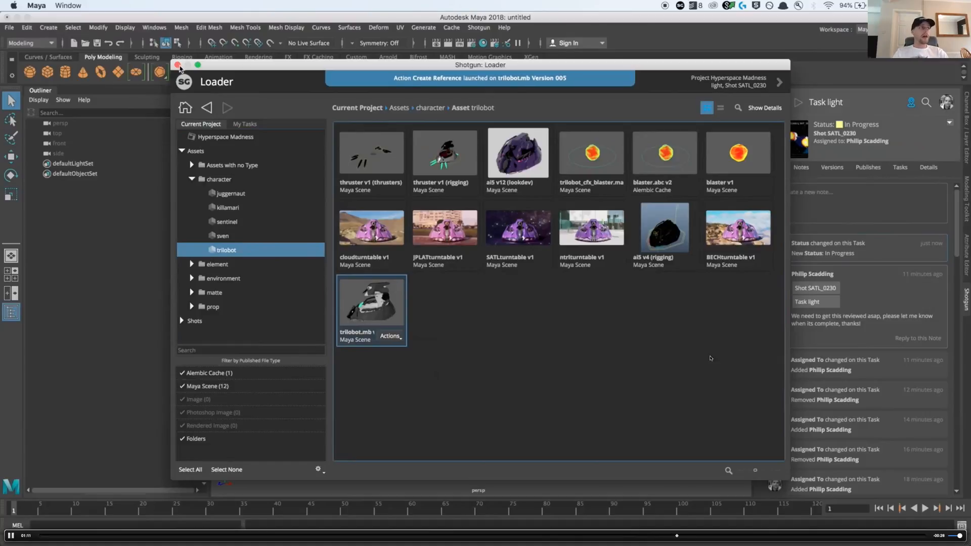
click(178, 66)
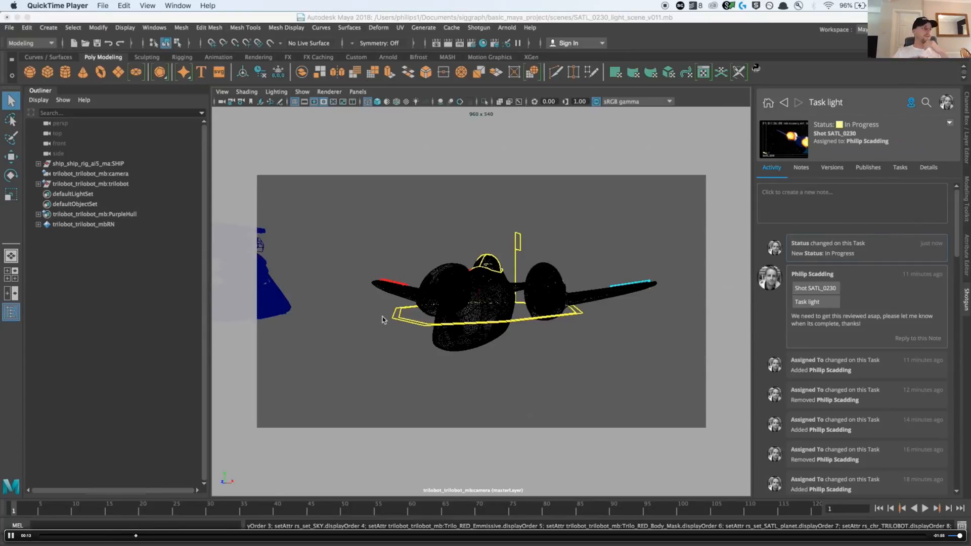
Open the Shotgun publisher for the SATL_0230 light scene and widen its window to show the full item names
click(478, 27)
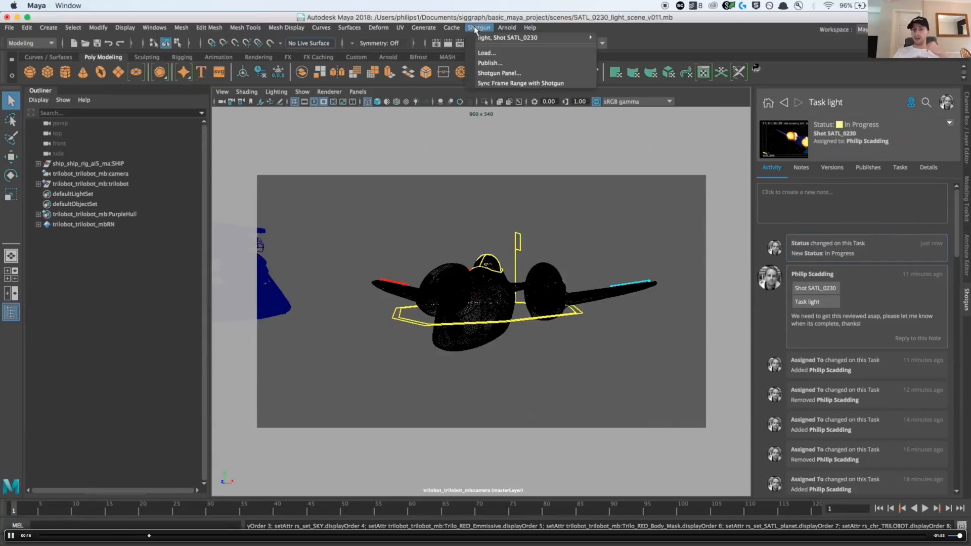
click(511, 66)
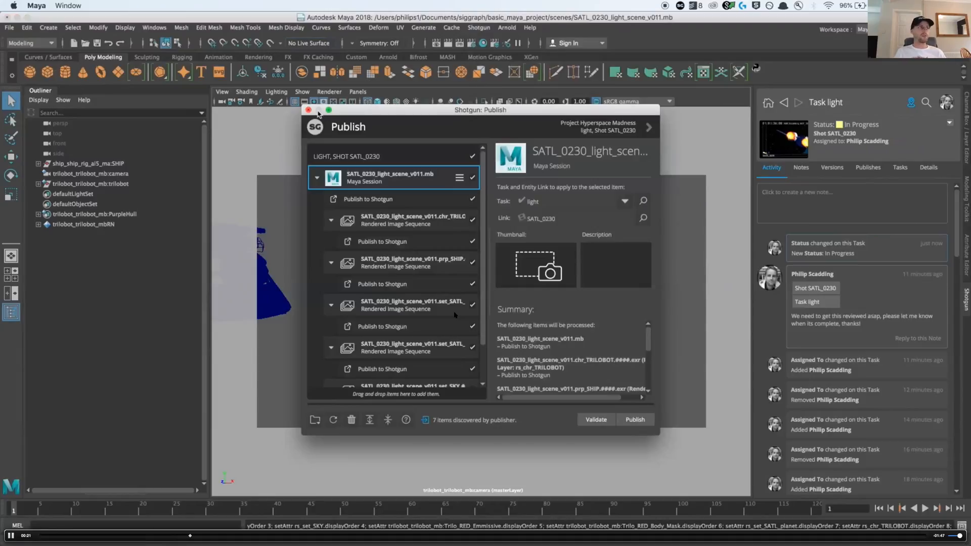
drag(301, 105, 121, 105)
drag(305, 262, 434, 270)
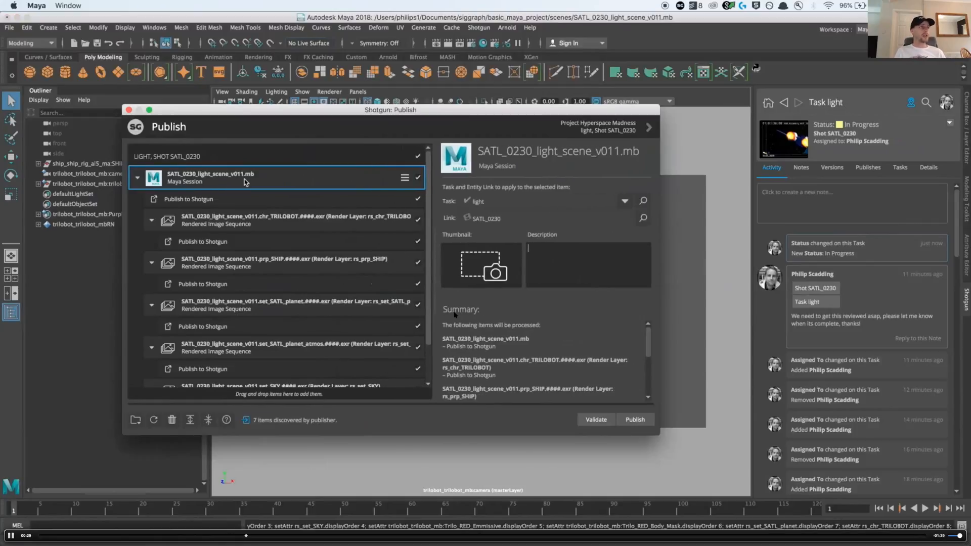
Inspect the rendered image sequences of the trilobot, ship, planet and planet atmosphere layers in the publish list
click(274, 227)
click(279, 267)
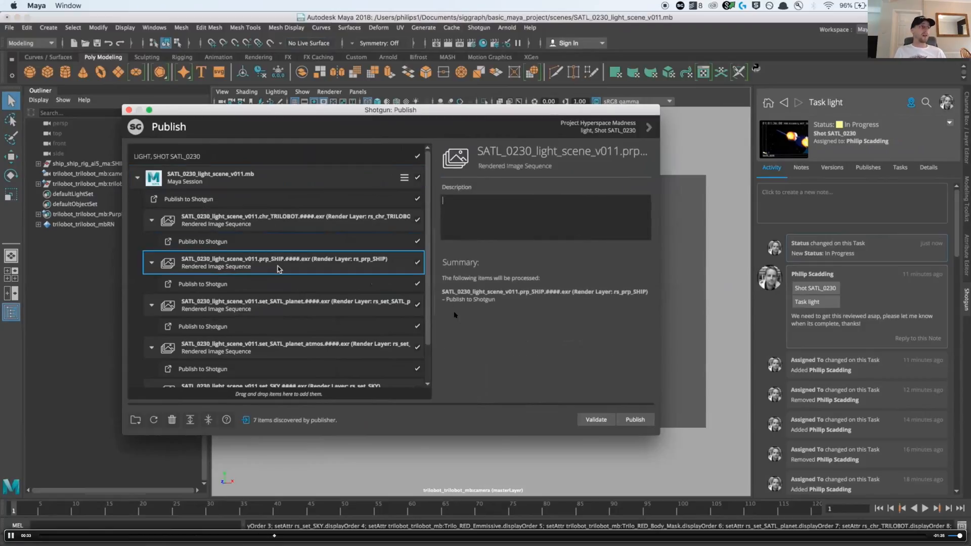
click(278, 310)
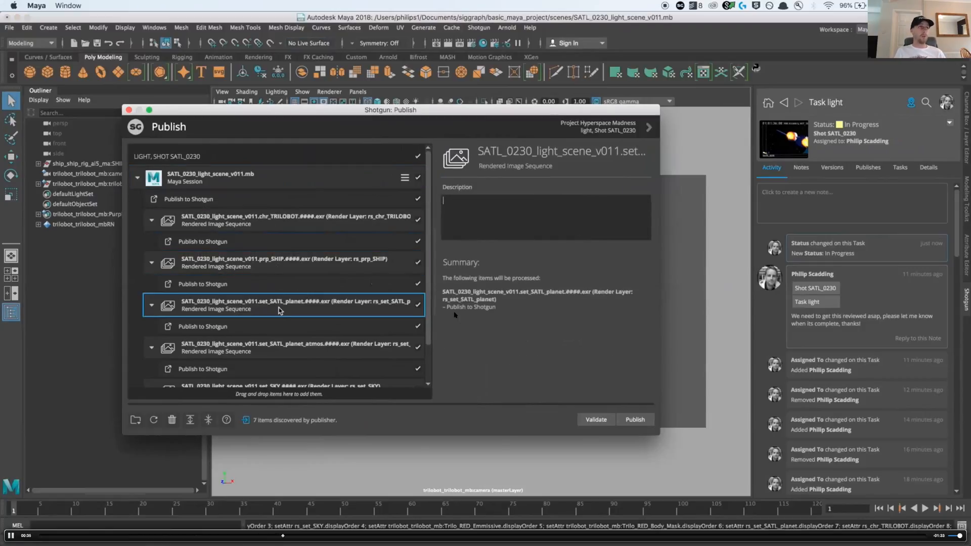
click(273, 354)
scroll(273, 355, down, 2)
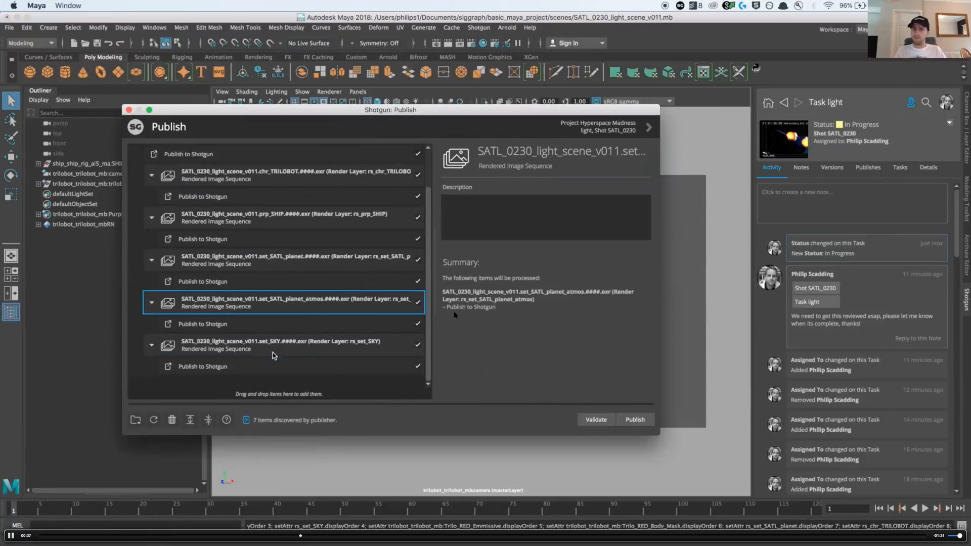
scroll(273, 353, up, 2)
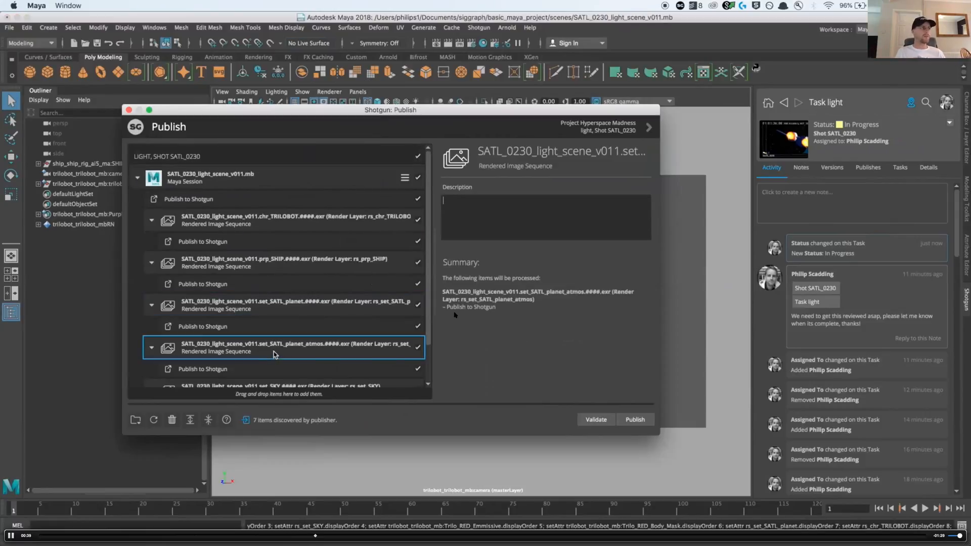
Capture the ship in the viewport as the thumbnail for the SATL_0230_light_scene_v011.mb session item
click(277, 185)
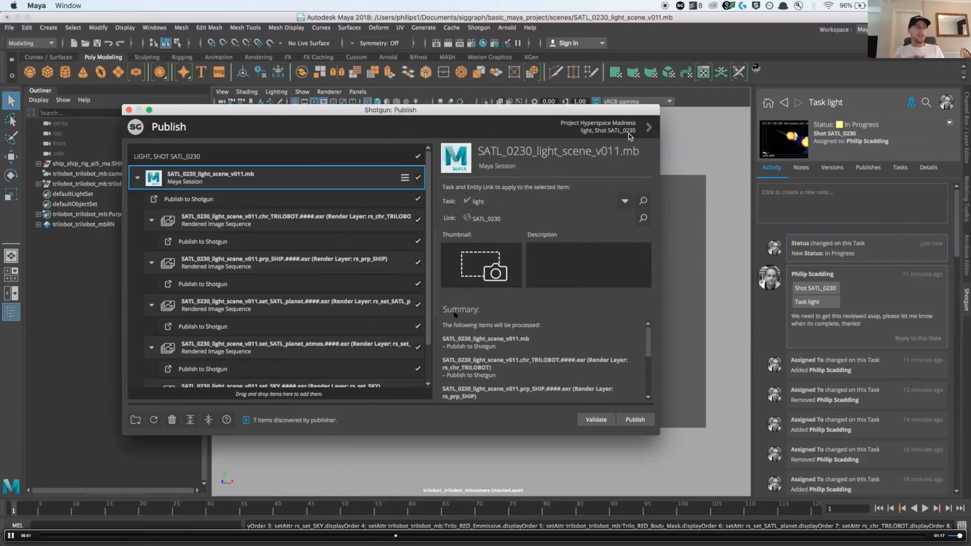
click(492, 263)
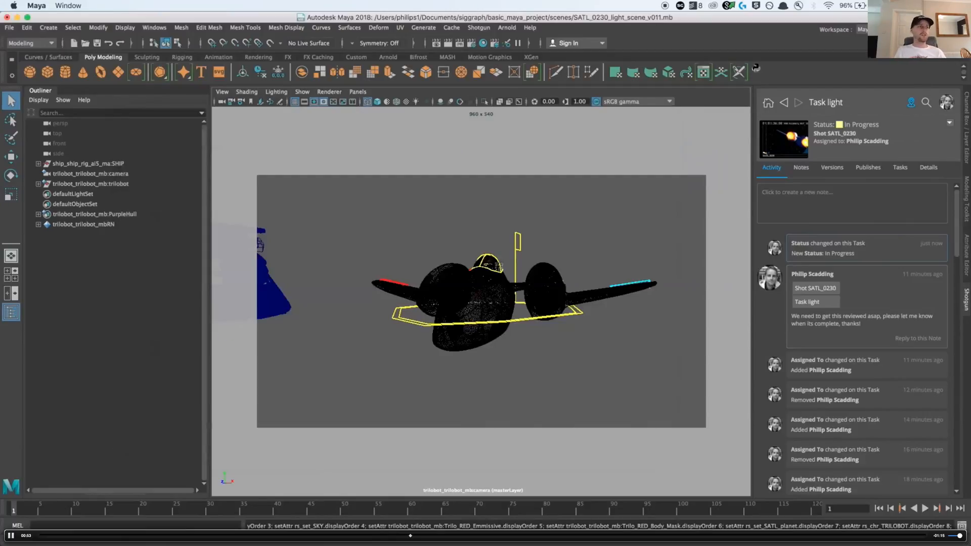
drag(330, 197, 672, 389)
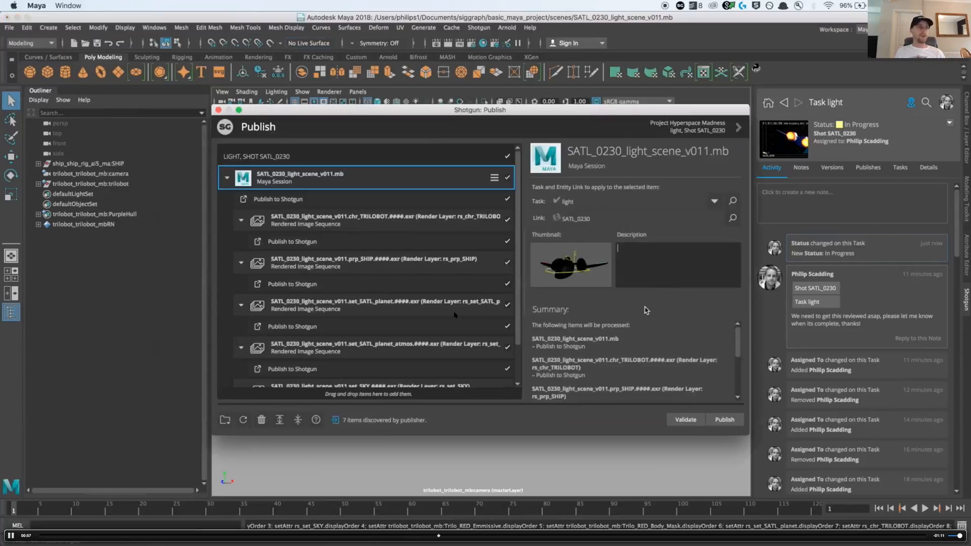
Enter the publish description "Initial lighting pass complete" and validate the publish items
text(Initial )
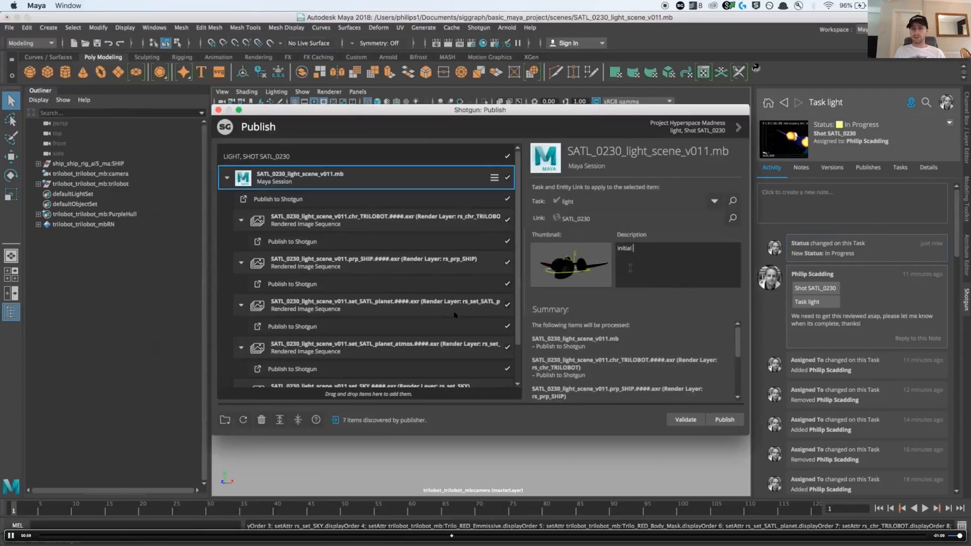
text(lighting pass complete)
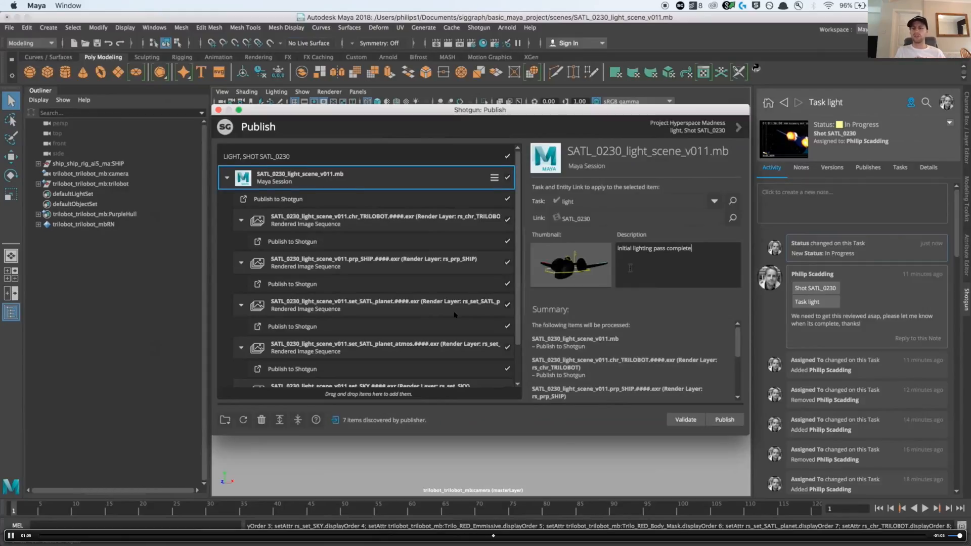
click(682, 421)
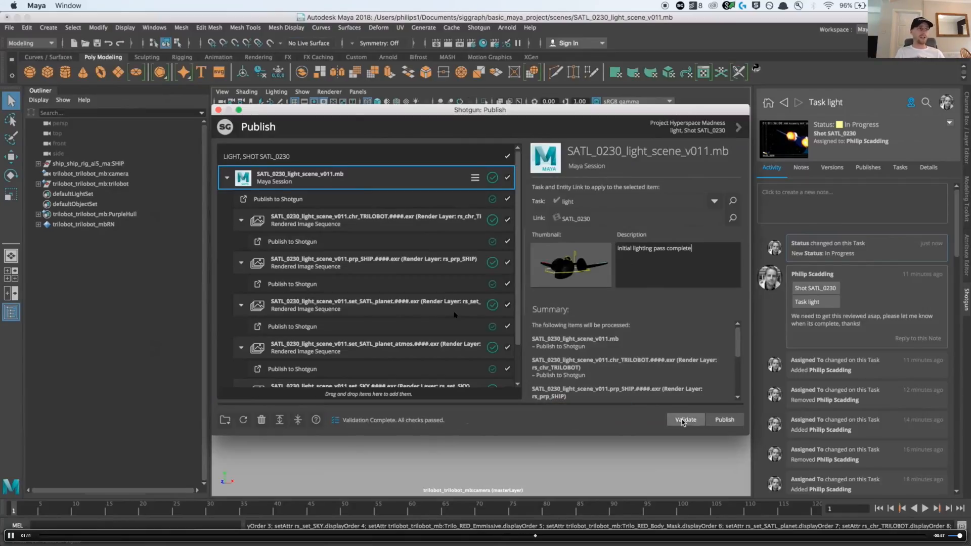
Publish the validated SATL_0230 light scene and its rendered image sequences to Shotgun, and close the publisher
click(728, 421)
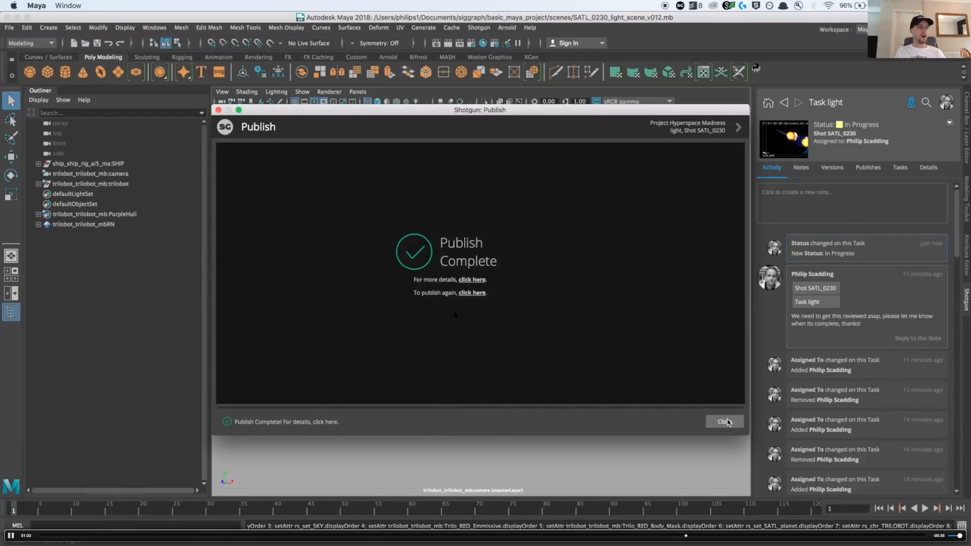
click(727, 422)
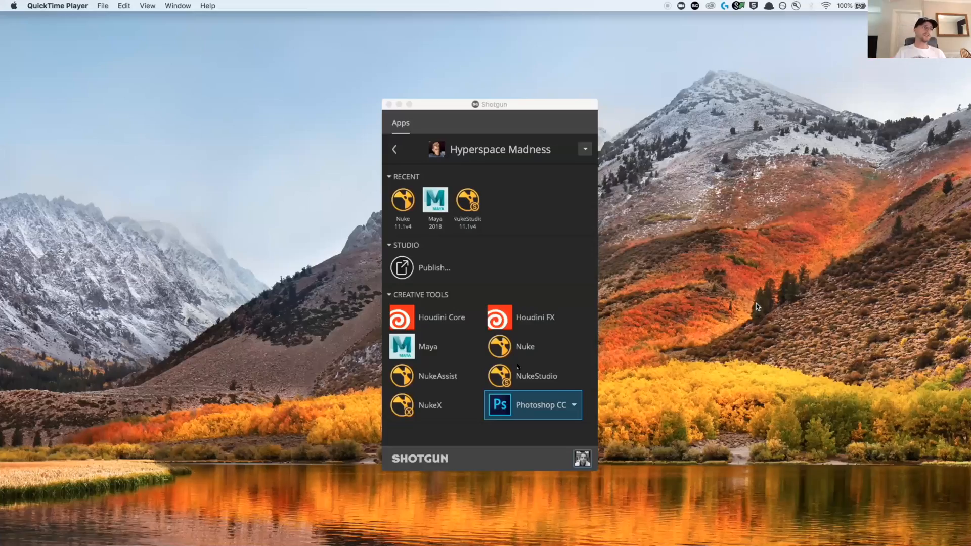
Switch to Nuke 11.1v4 through Shotgun Desktop and set the work area to the SATL_0230 light task
click(416, 211)
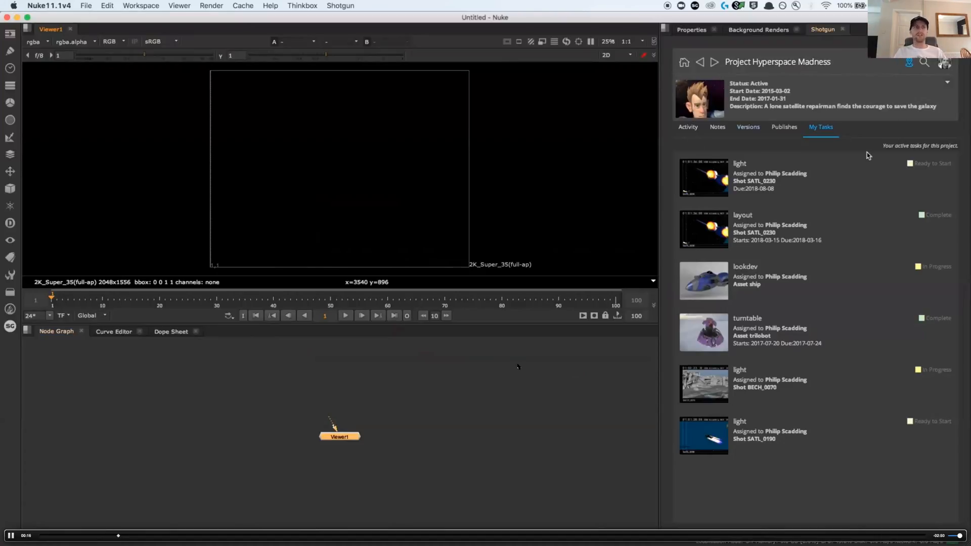
click(866, 181)
click(942, 196)
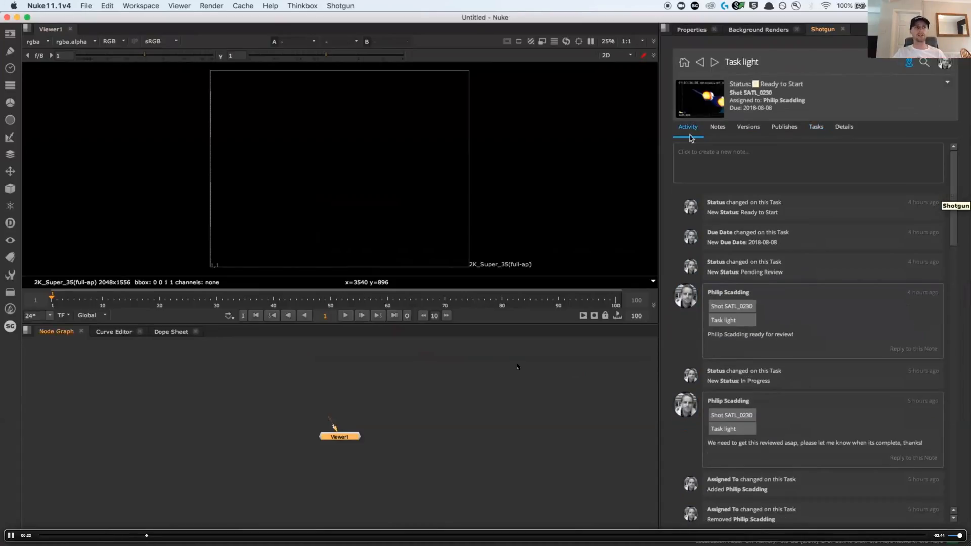
Load the published chr_TRILOBOT and prp_SHIP renders of SATL_0230 from Shotgun as Read nodes
click(349, 6)
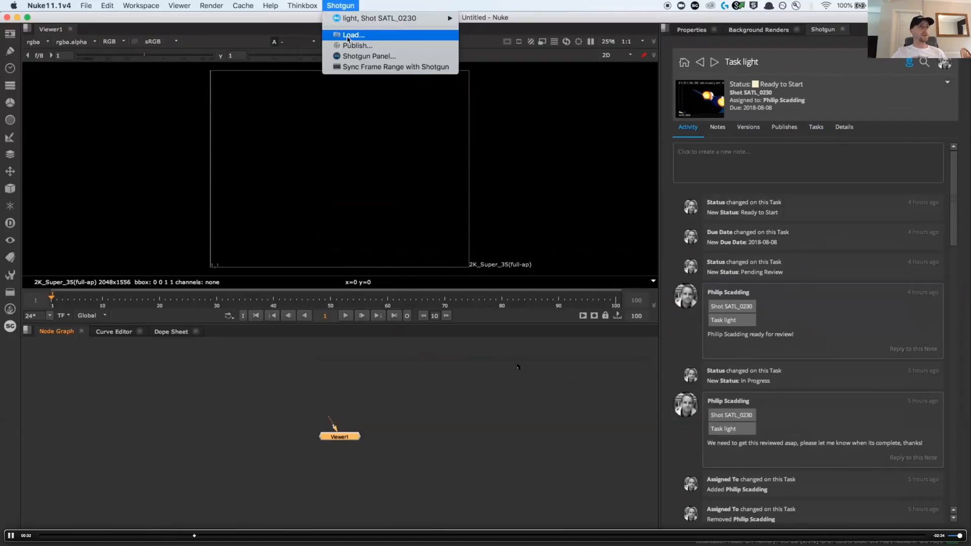
click(348, 36)
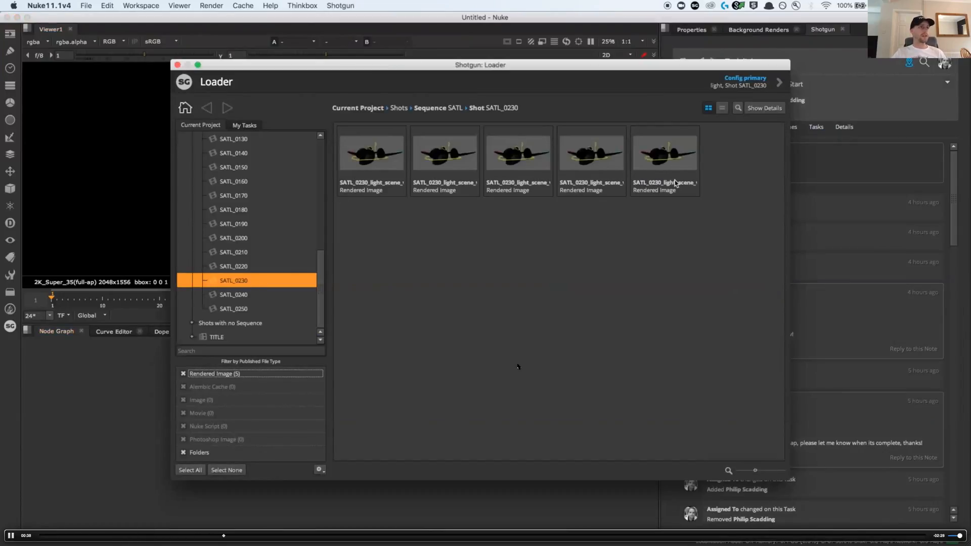
click(391, 175)
click(395, 197)
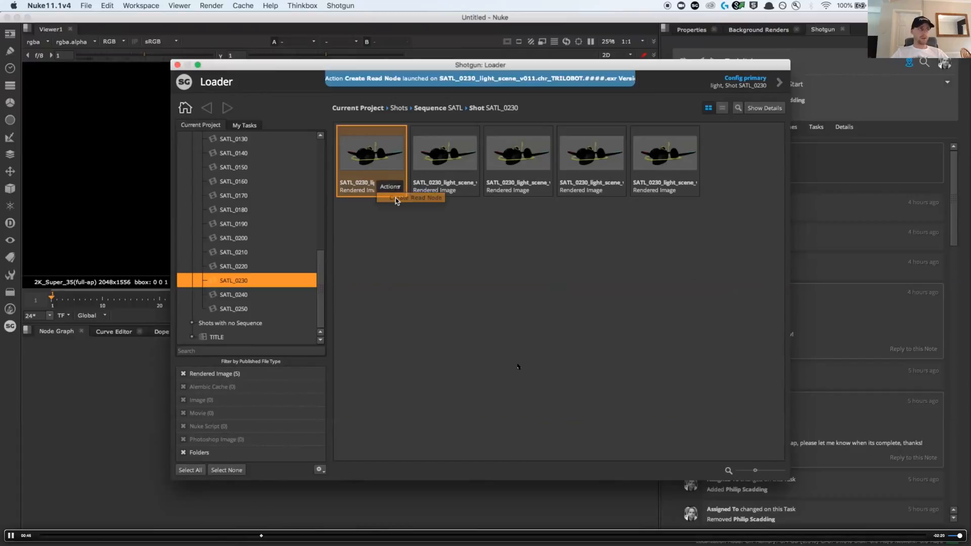
click(468, 190)
click(468, 188)
click(485, 197)
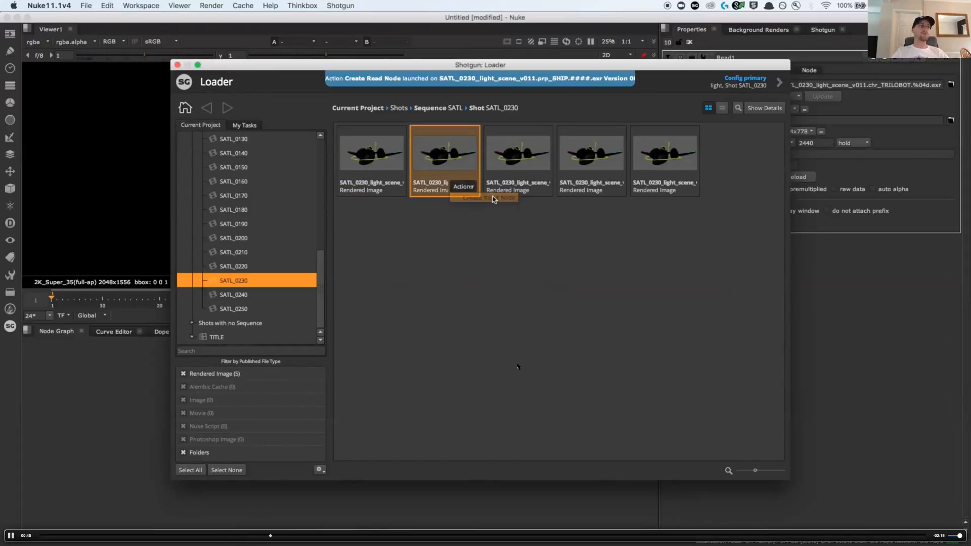
Create Read nodes for the set_SATL_planet, set_SATL_planet_atmos and set_SKY renders and close the Shotgun loader
click(521, 195)
click(542, 187)
click(550, 198)
click(600, 189)
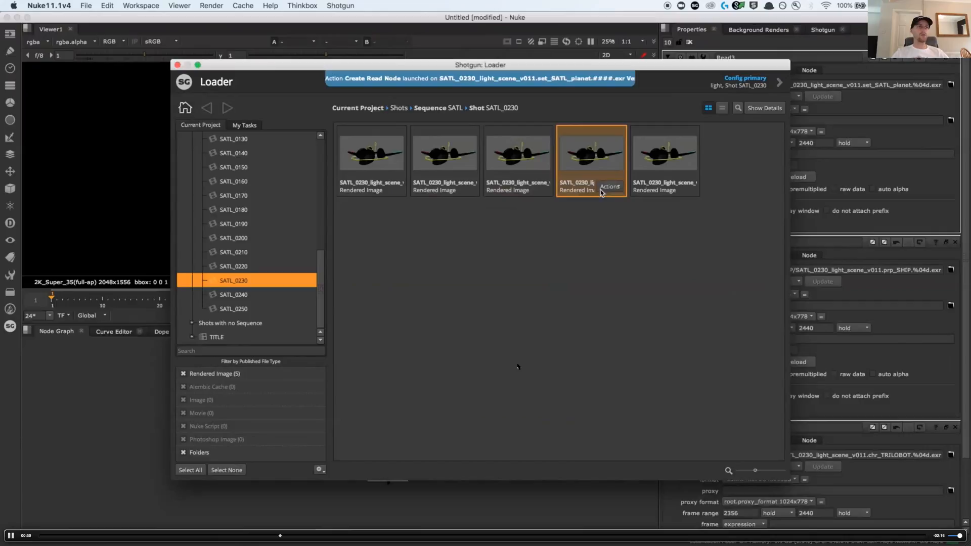
click(610, 186)
click(623, 198)
click(698, 191)
click(684, 186)
click(694, 195)
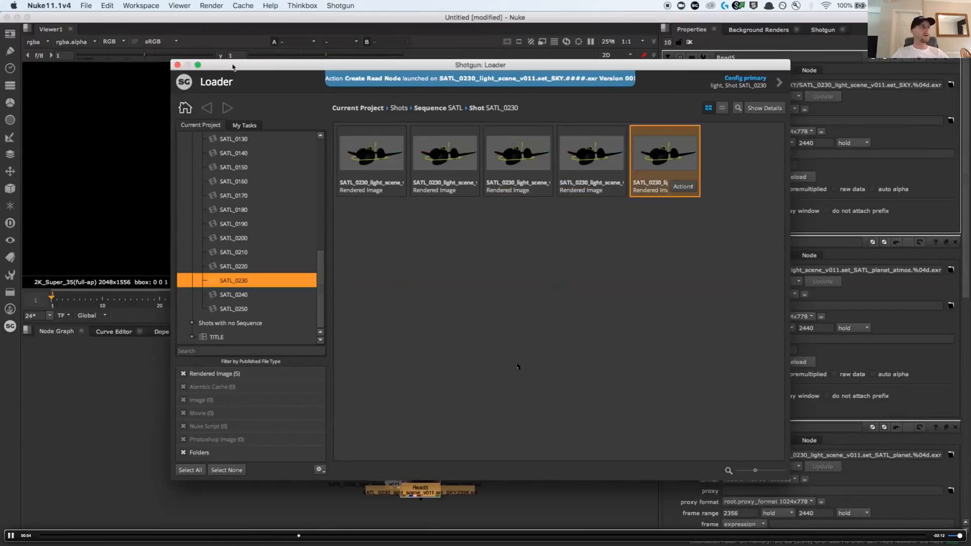
click(176, 67)
Spread the overlapping Read nodes apart in the node graph so each rendered layer stands separately
drag(405, 491, 465, 448)
drag(405, 468, 431, 433)
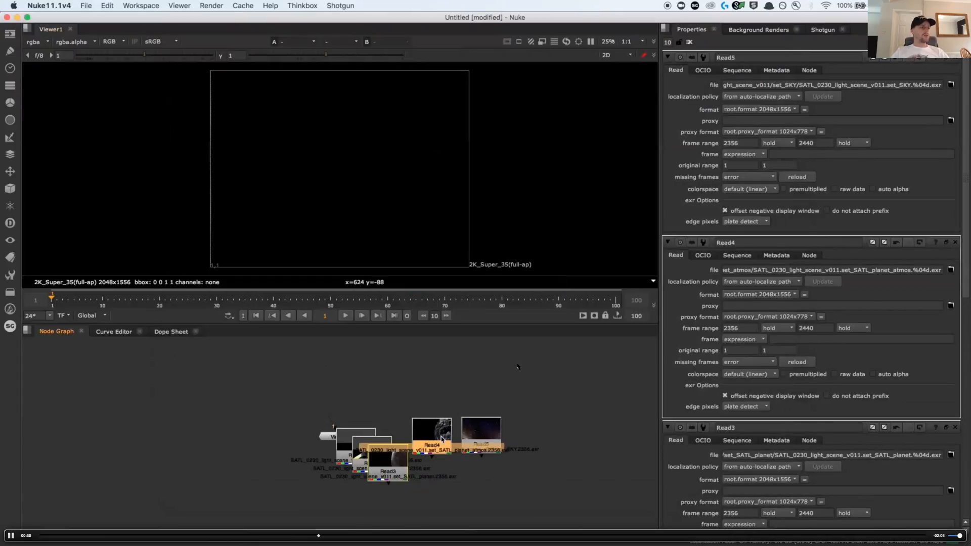
drag(387, 465, 334, 486)
click(339, 443)
drag(349, 431, 350, 436)
click(467, 501)
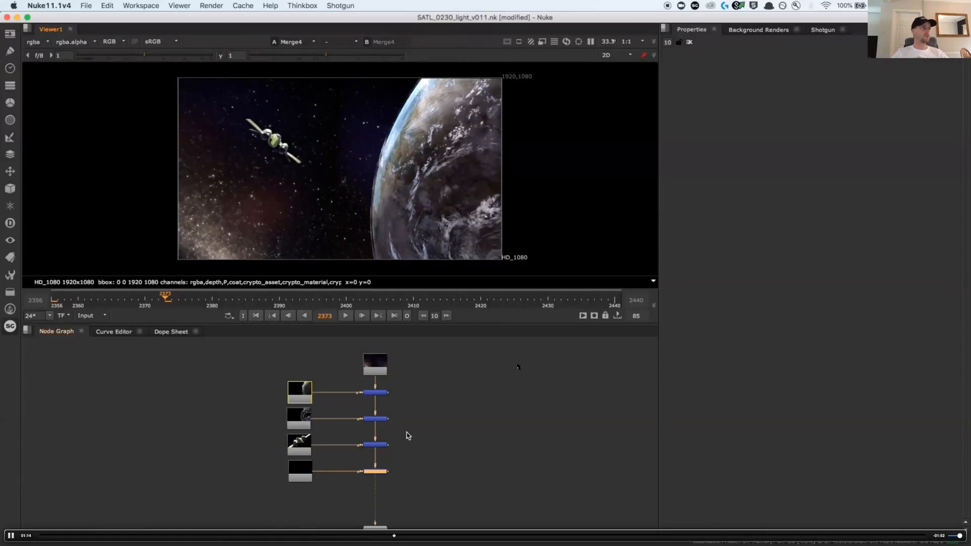
Insert a Shotgun Quick Review node between Merge4 and Viewer1 and move it down, clear of the merge node
scroll(396, 490, up, 3)
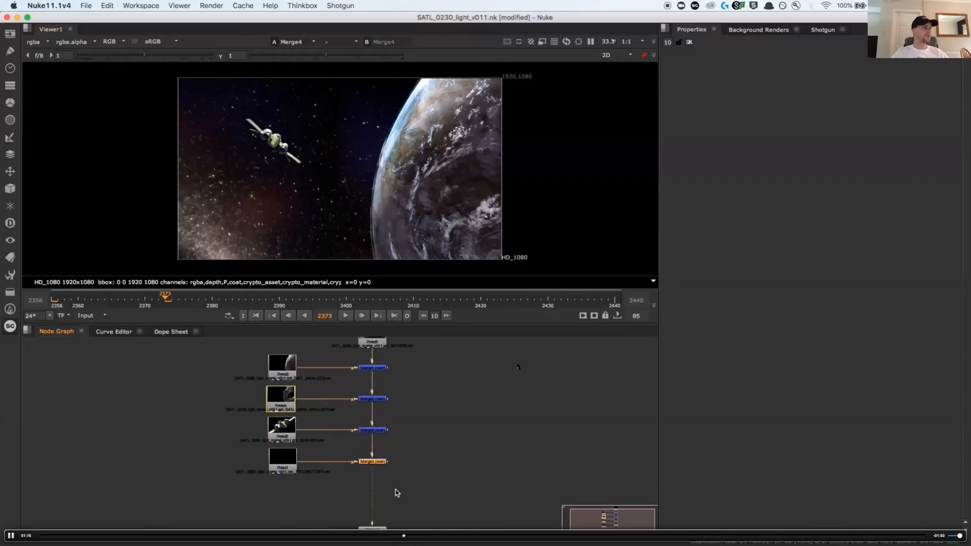
scroll(396, 490, up, 5)
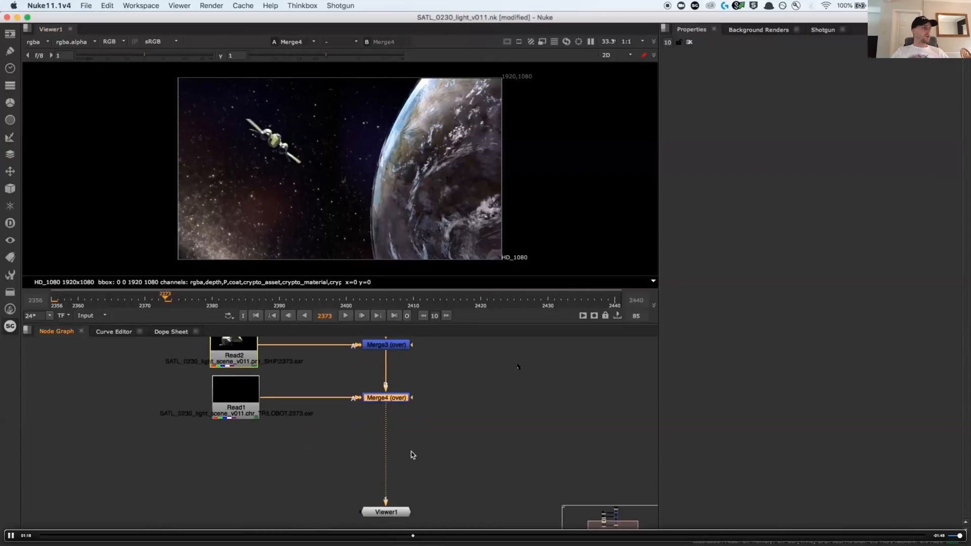
click(203, 389)
click(13, 327)
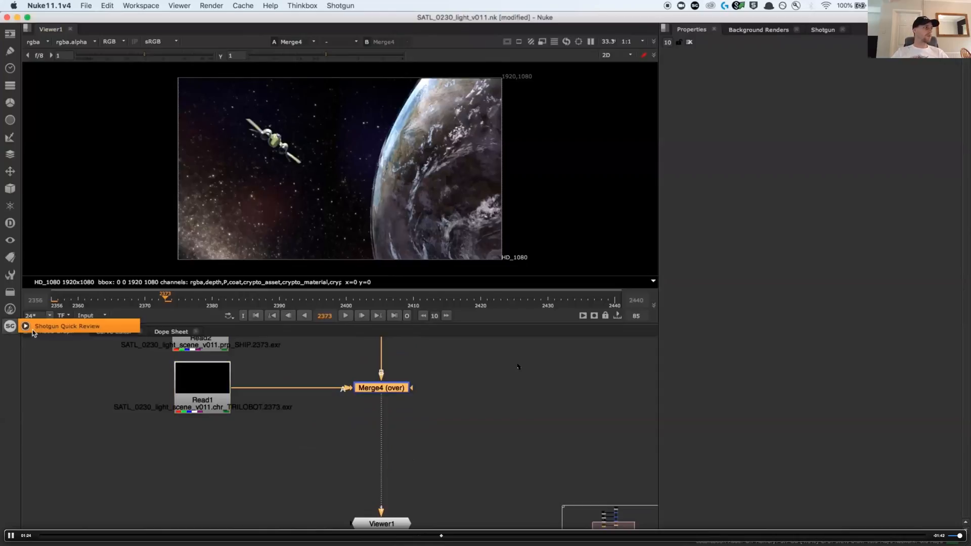
click(110, 328)
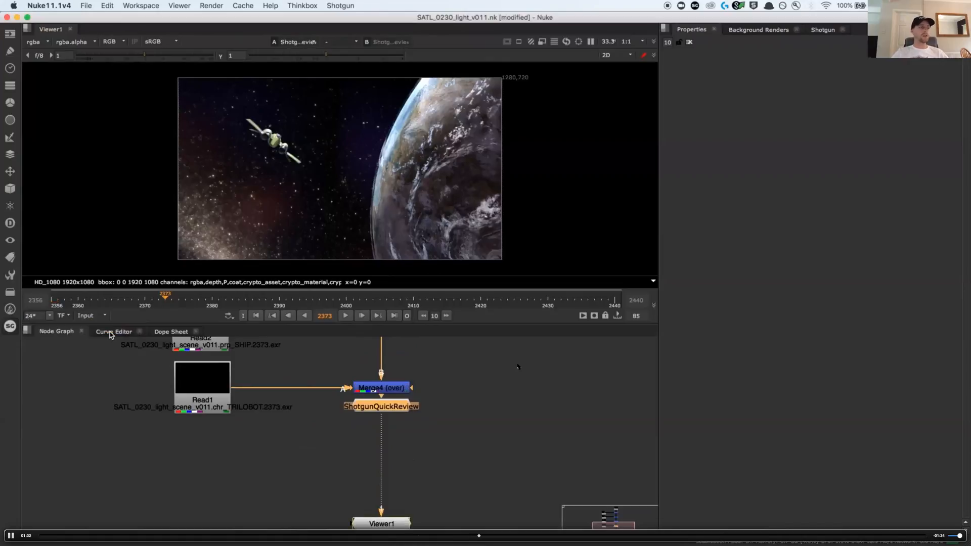
drag(397, 411, 396, 472)
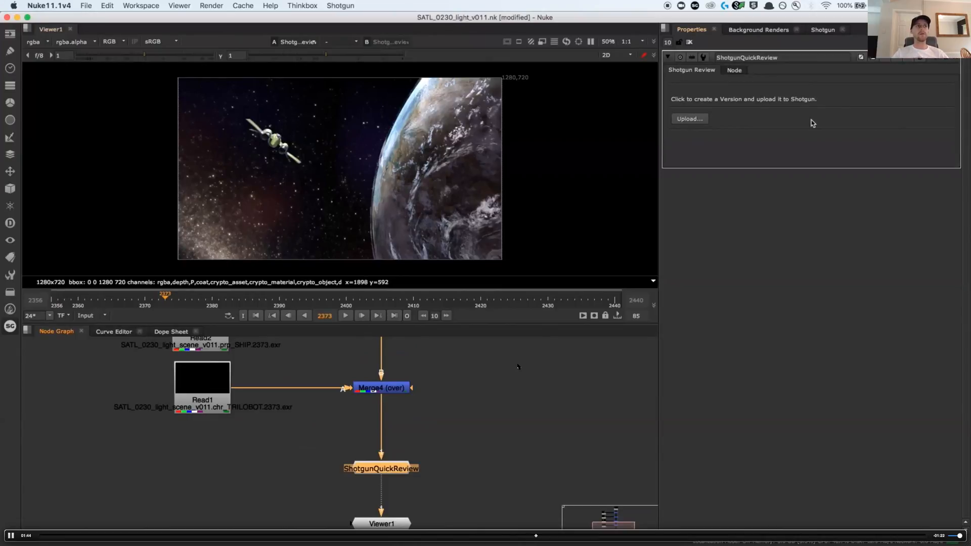
Start a review submission from the ShotgunQuickReview node and enter the description "slap comp for review"
click(695, 119)
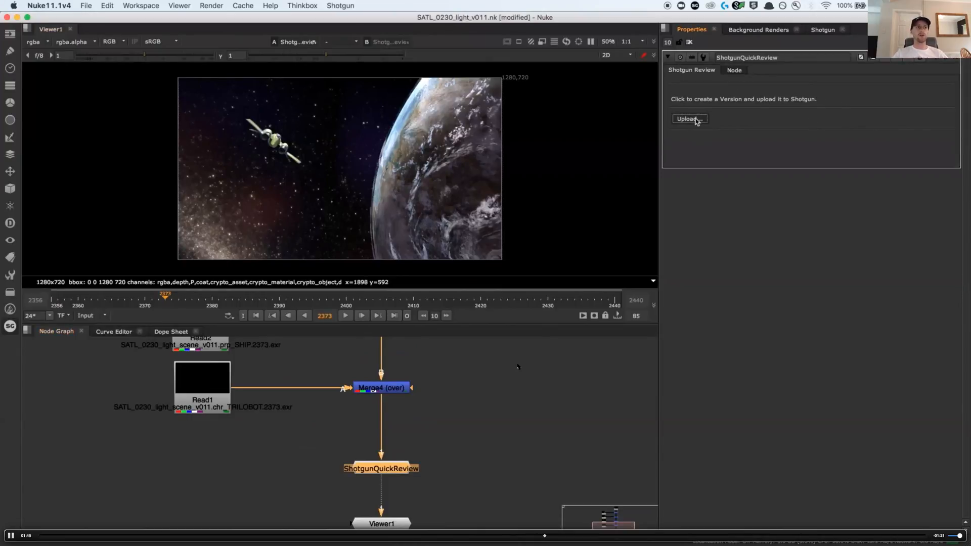
drag(391, 193, 508, 194)
click(511, 194)
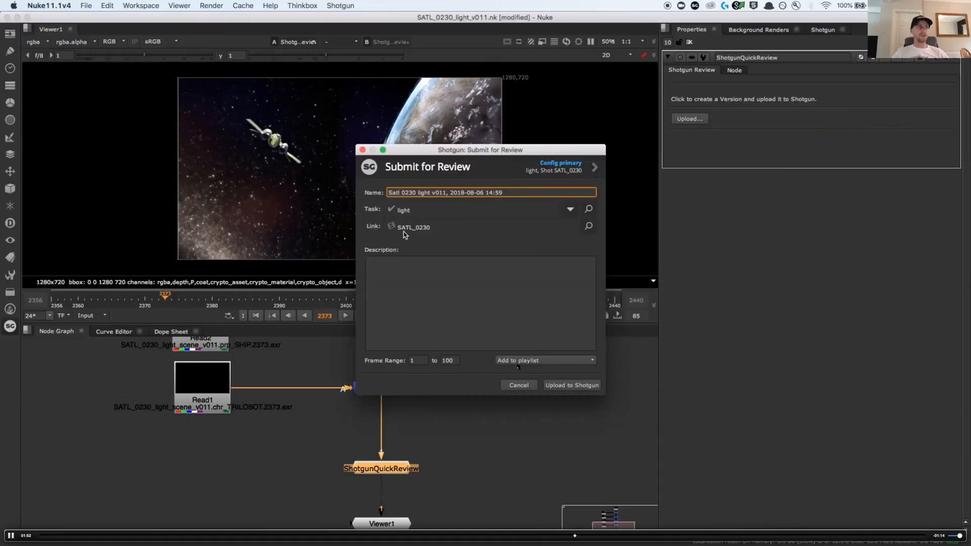
click(392, 276)
text(slap comp)
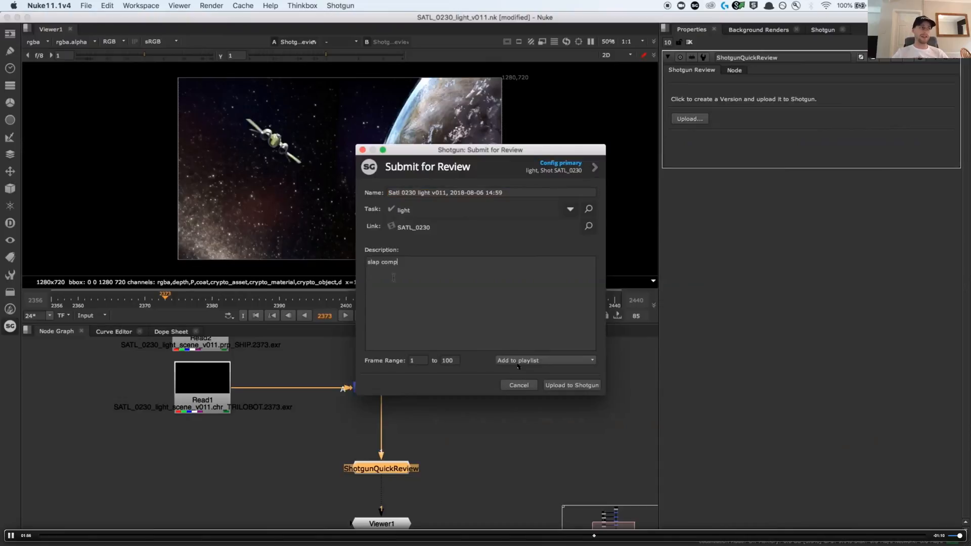
text( for review)
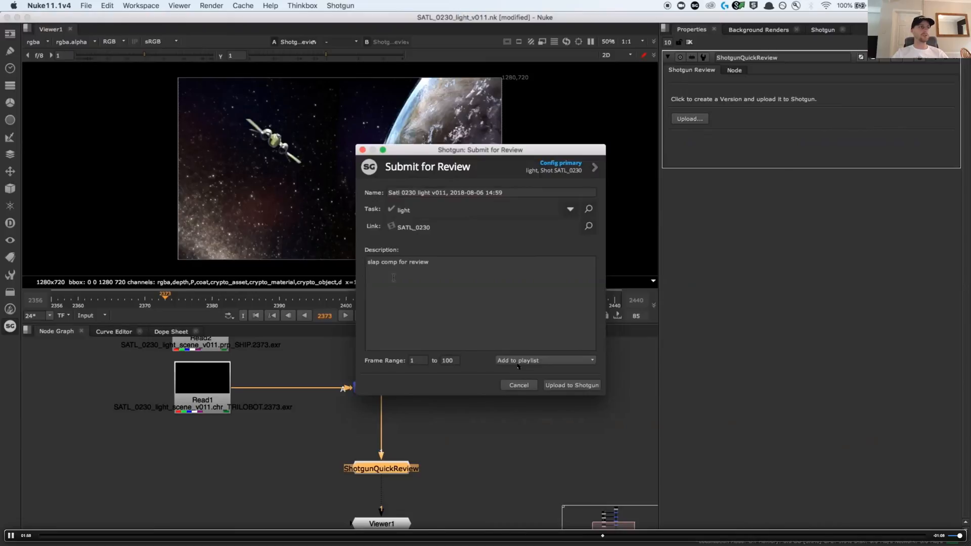
Move the review submission dialog off the viewer and set its frame range to 2356 to 2440
drag(472, 151, 795, 203)
click(733, 414)
text(2356)
key(Tab)
text(2440)
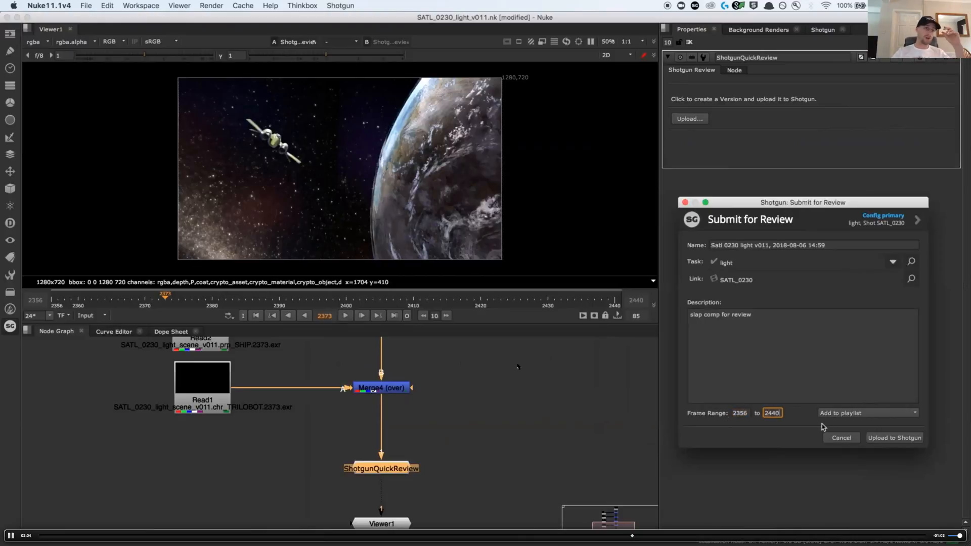
Upload the slap comp version to Shotgun without adding it to a playlist, and show it on the Shotgun website
click(850, 415)
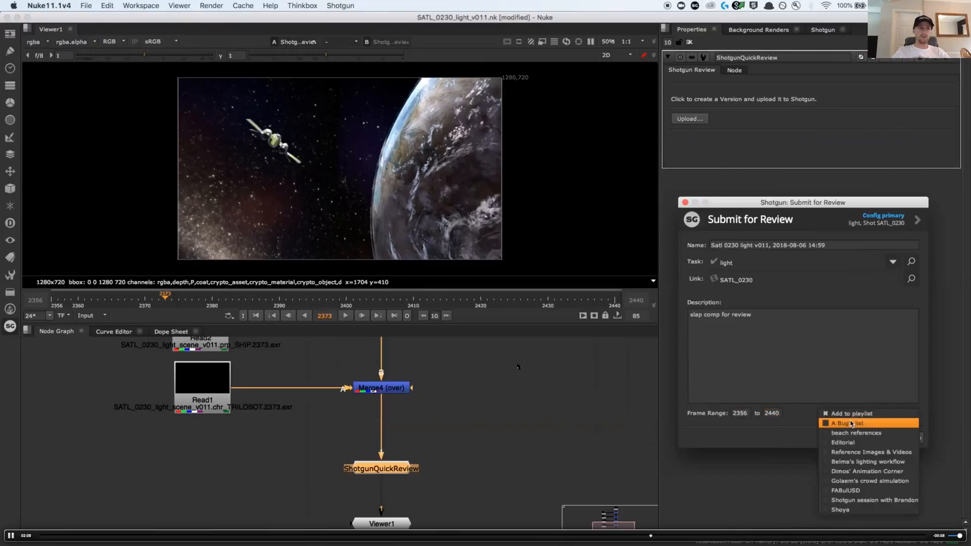
click(854, 396)
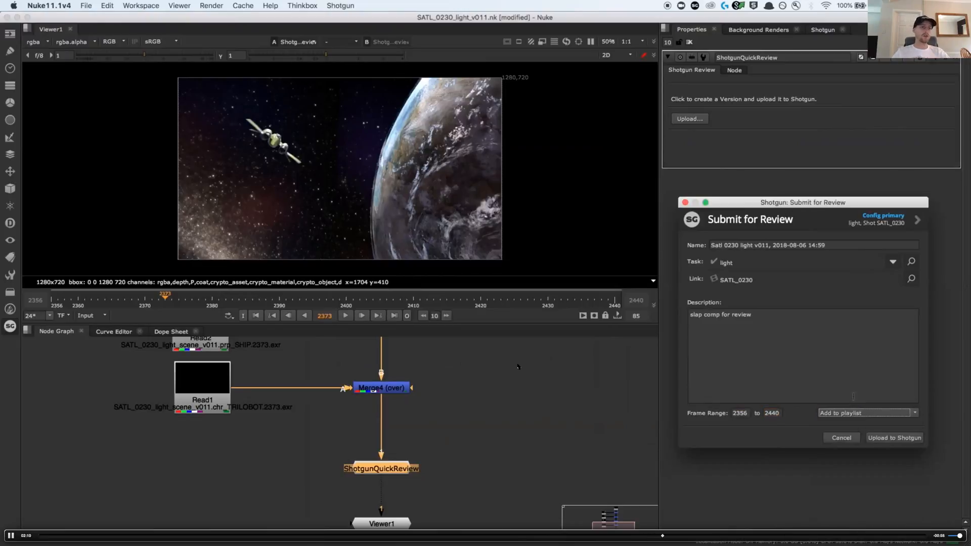
click(891, 441)
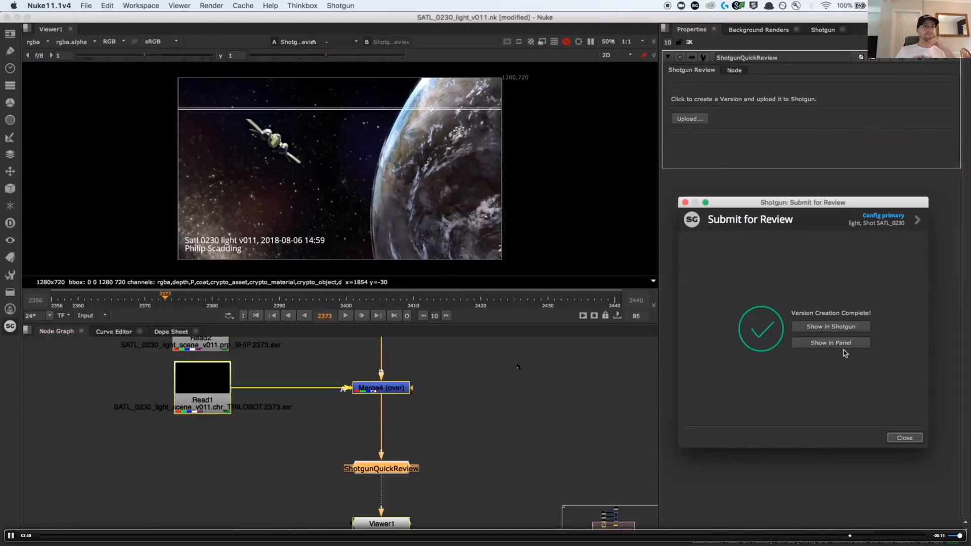
click(844, 328)
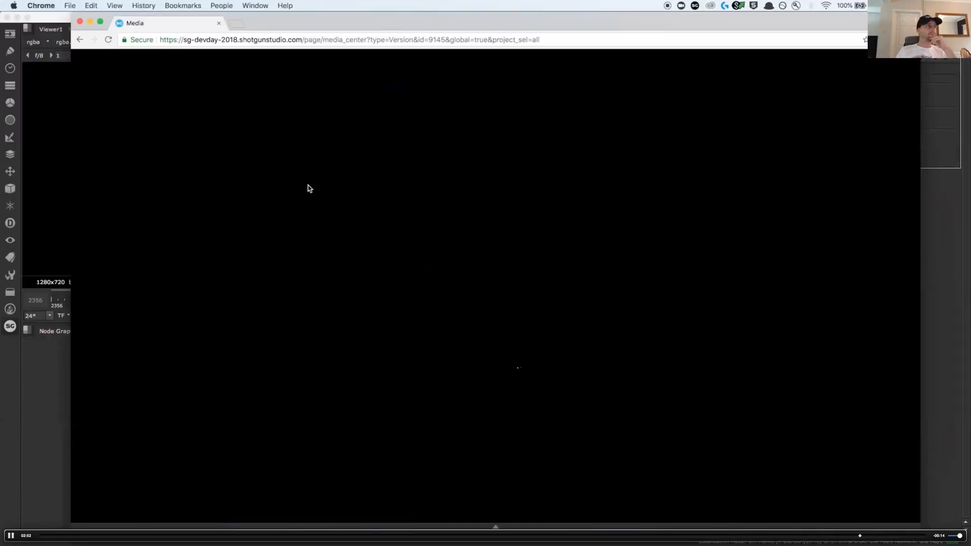
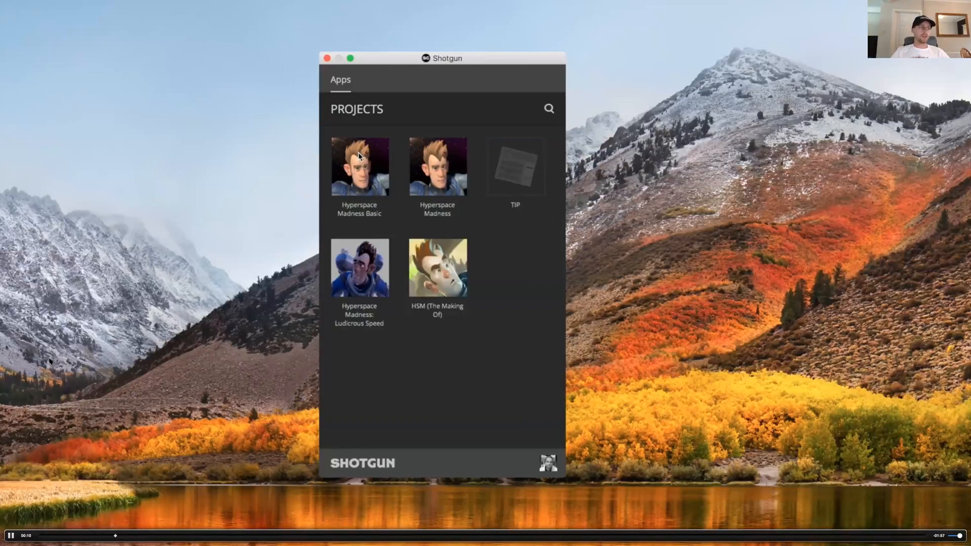
Open the Hyperspace Madness Basic project and start its advanced project setup
click(358, 153)
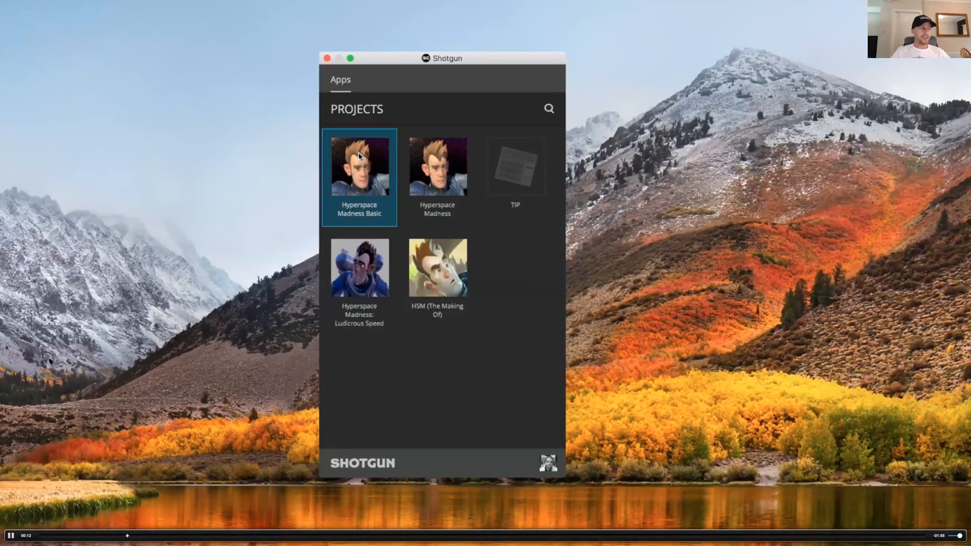
click(358, 153)
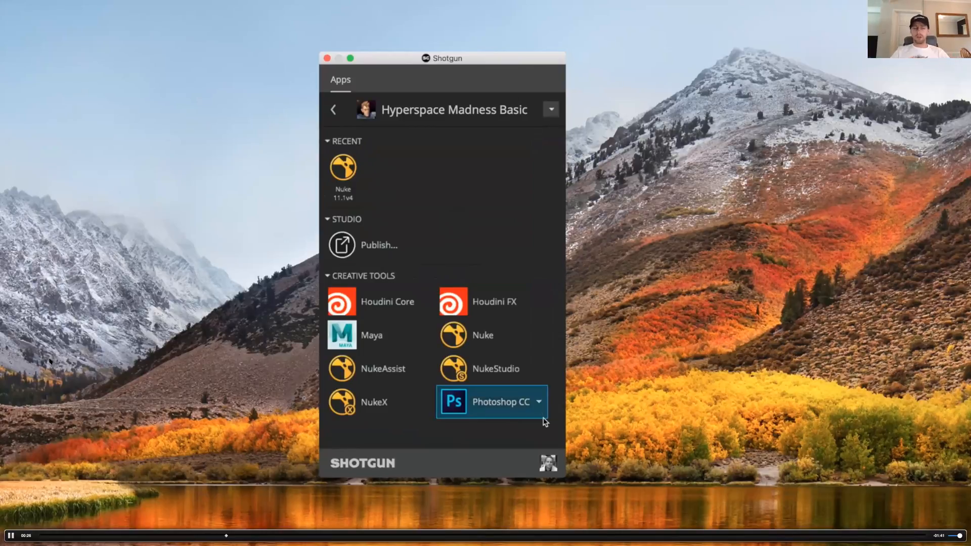
click(550, 458)
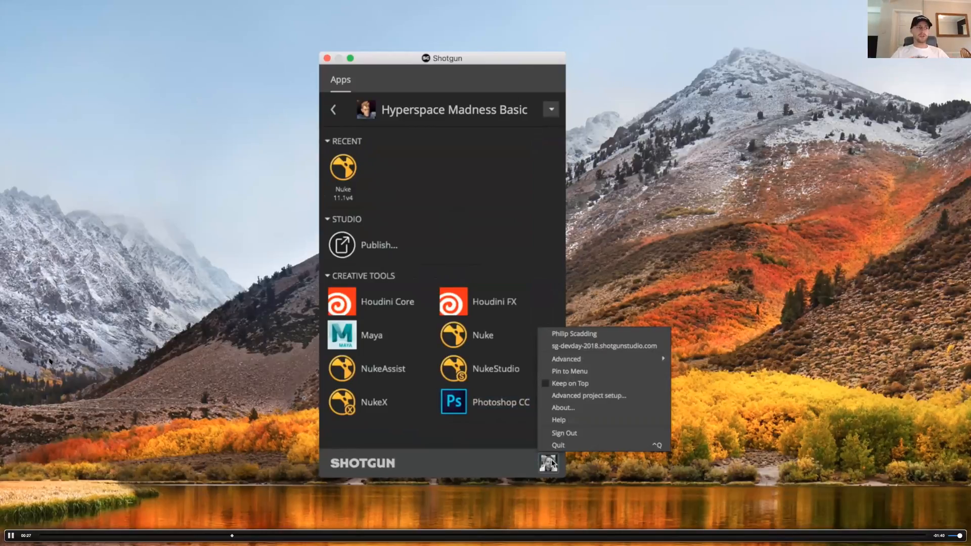
click(585, 399)
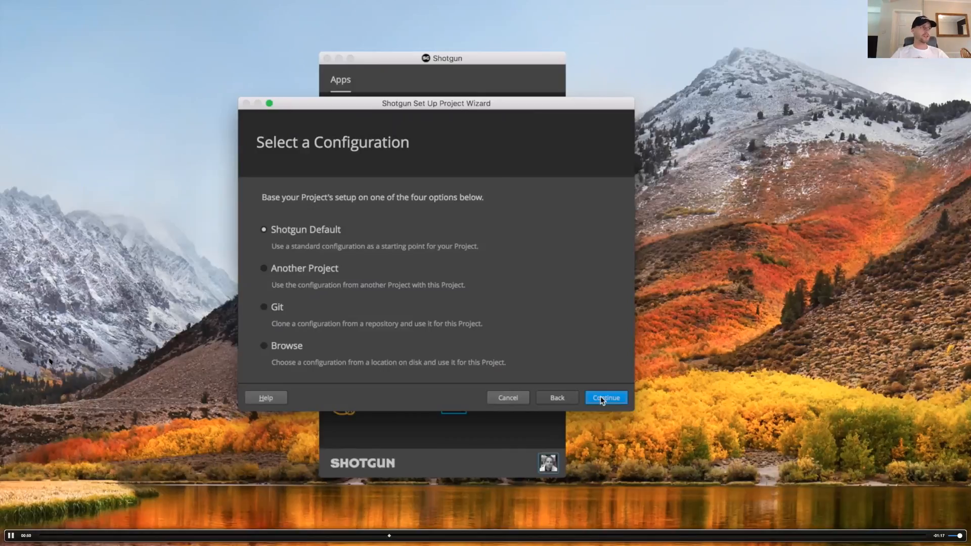
Base the setup on the Default Shotgun configuration, with primary storage and the project folder name hyperspace_madness_basic
click(602, 399)
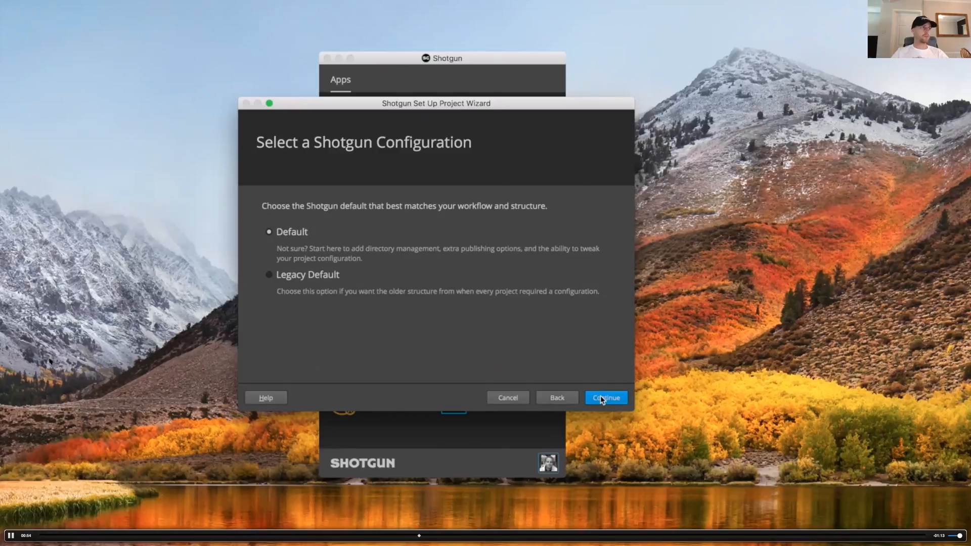
click(602, 399)
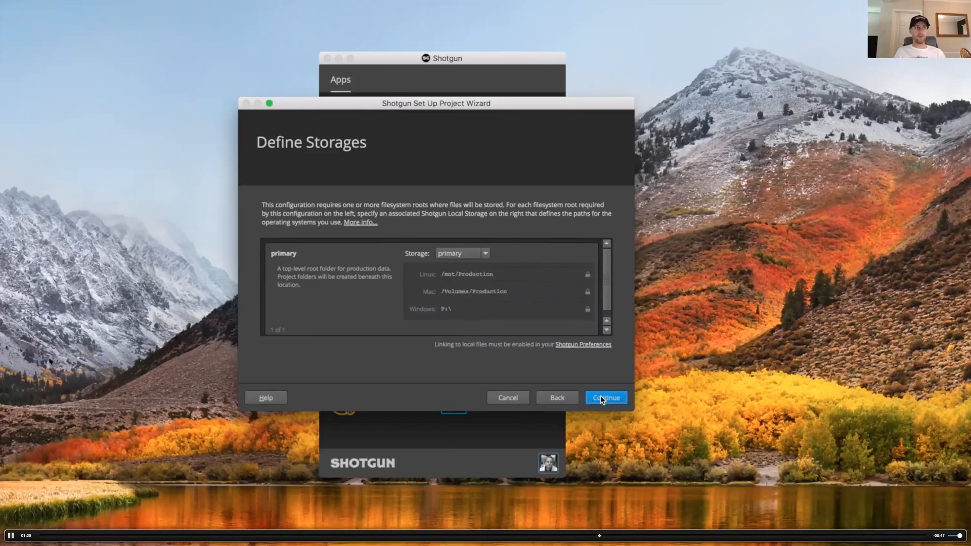
click(602, 398)
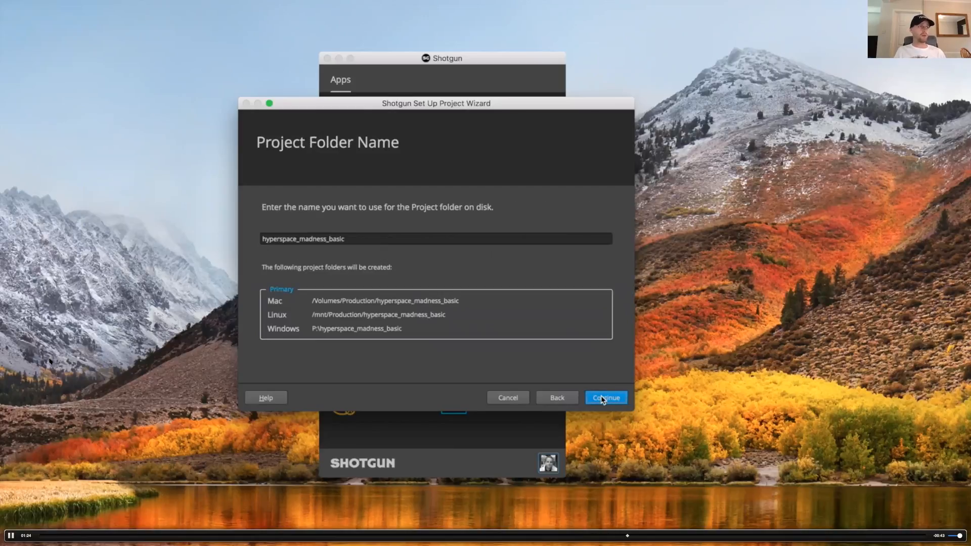
click(601, 396)
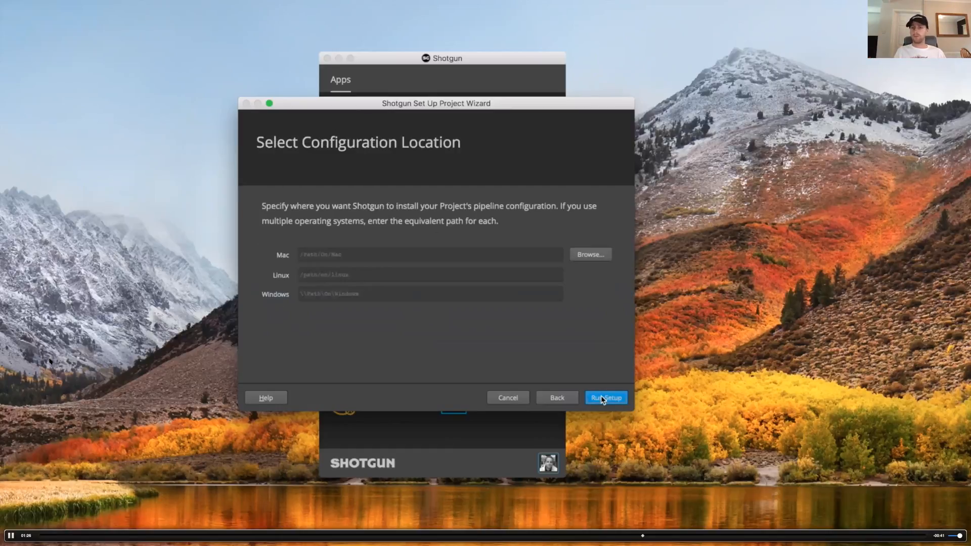
Set the Mac configuration location to /sg_toolkit/sg_devday_2018/hyperspace_madness, run the setup and finish the wizard
click(484, 256)
text(/sg_toolkit/sg_devday_2018/hyperspace_madness)
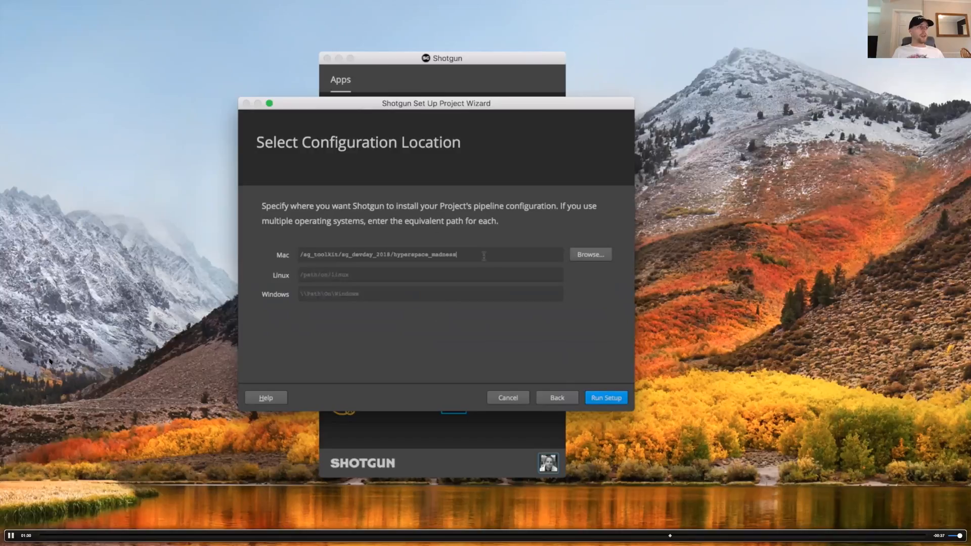
click(600, 397)
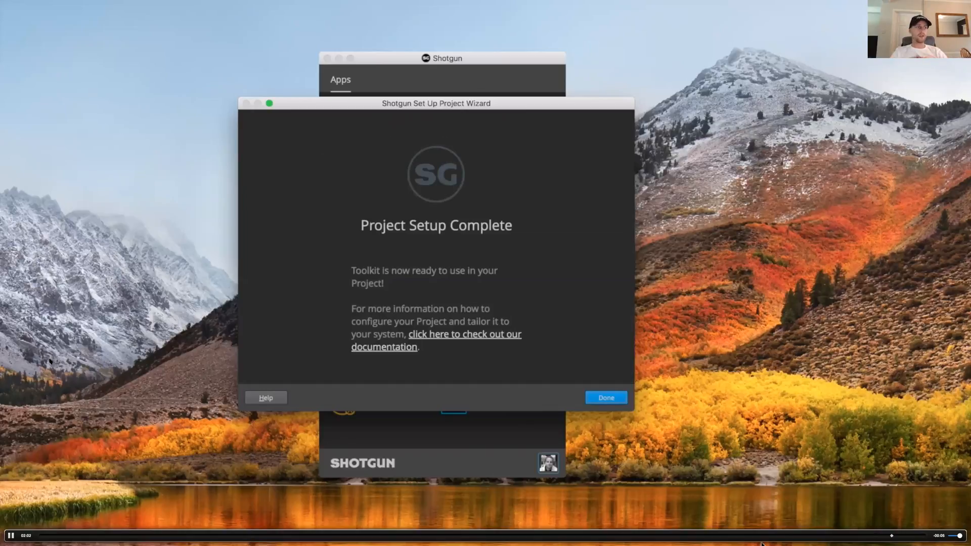
click(613, 399)
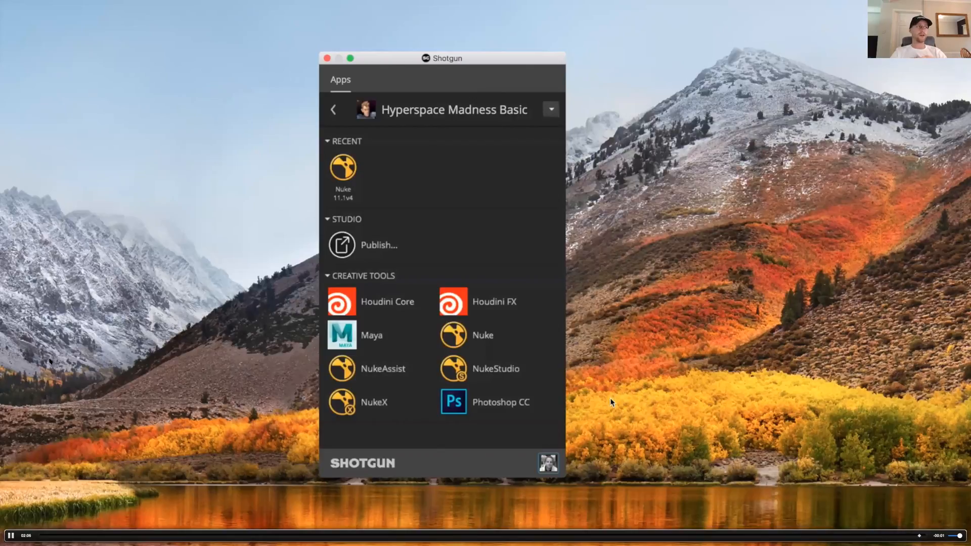
key(space)
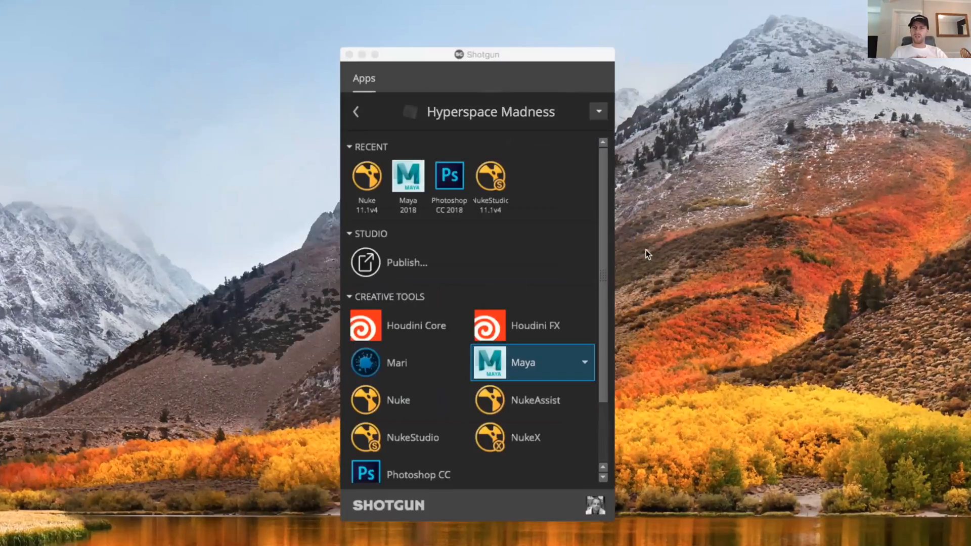
click(550, 257)
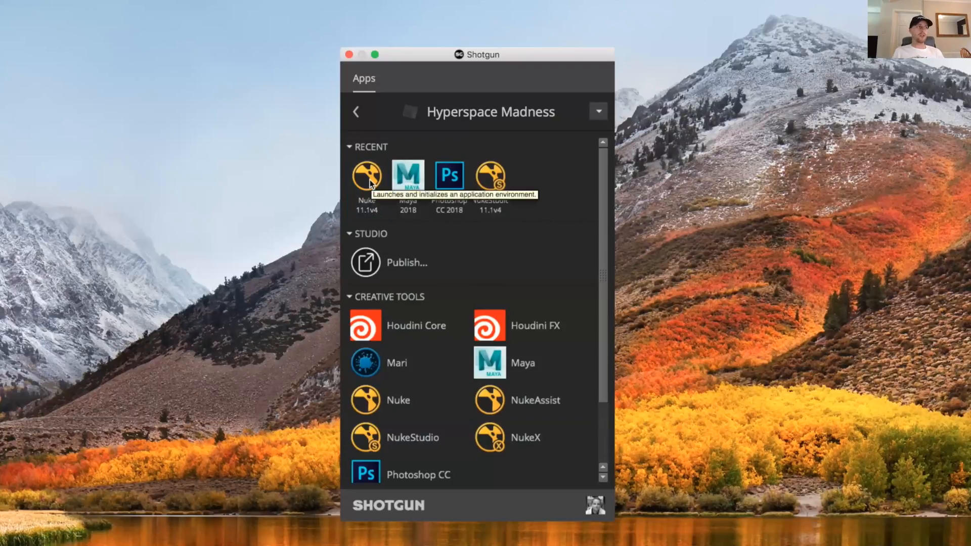
Launch Nuke for the Hyperspace Madness project and look over the SATL_0230 light and layout tasks in its Shotgun panel
click(517, 335)
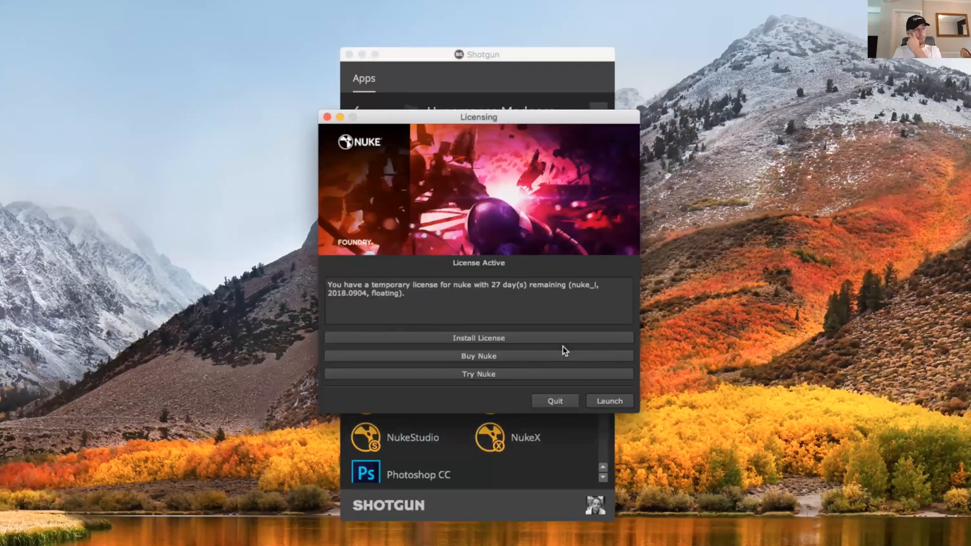
click(597, 401)
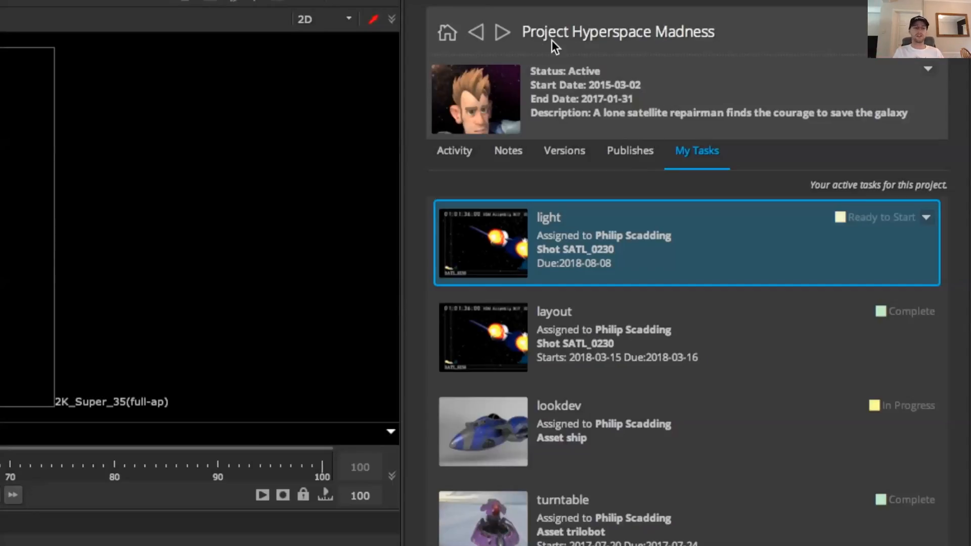
click(720, 331)
click(746, 257)
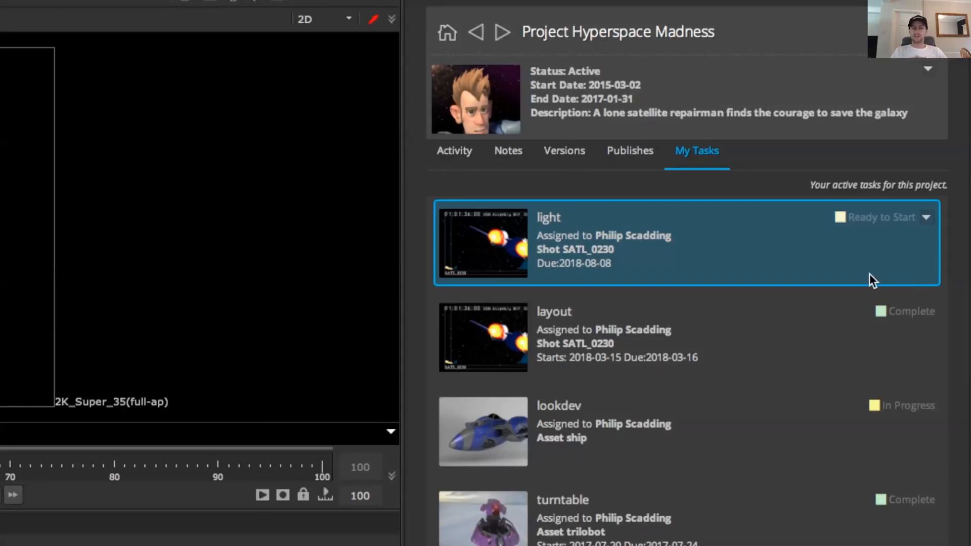
click(904, 347)
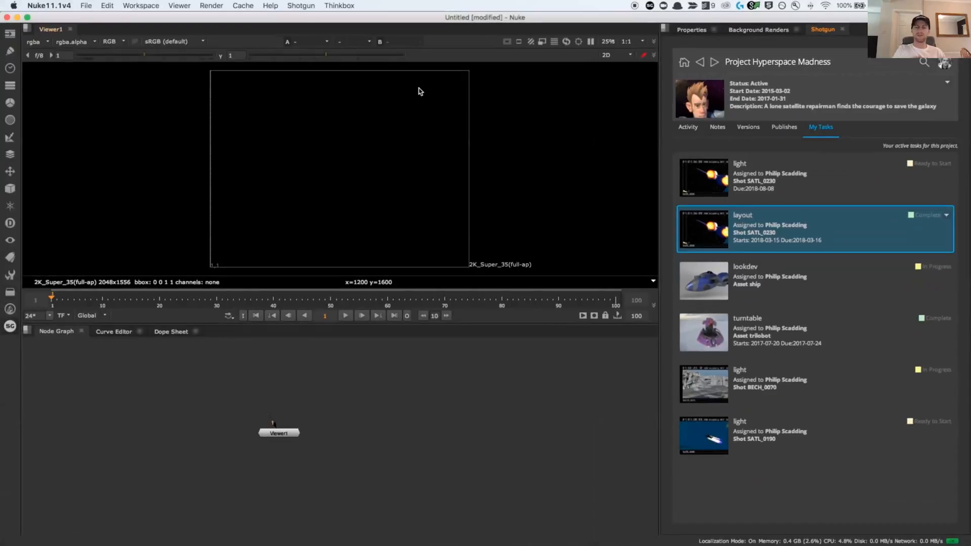
Open the Shotgun File Open dialog and show the files of the SATL_0230 layout task
click(302, 6)
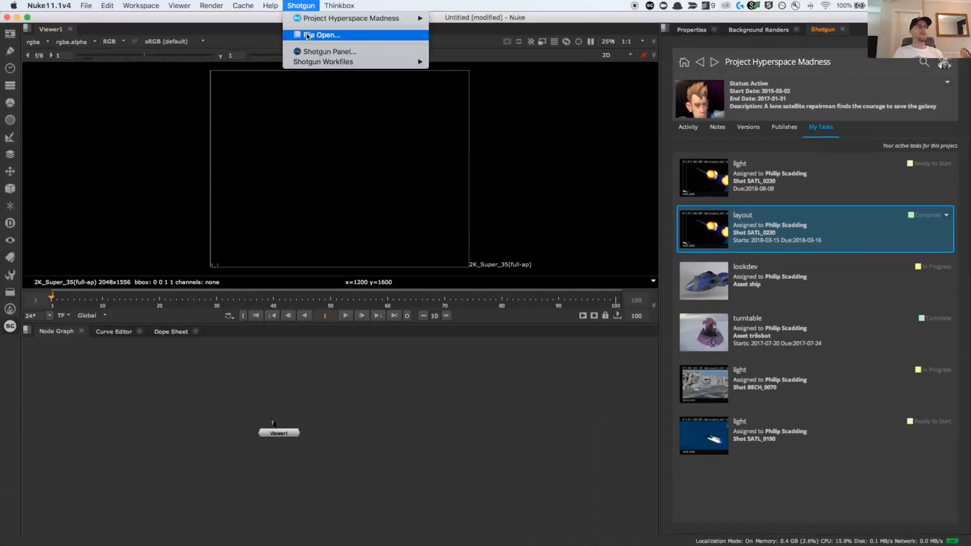
click(307, 35)
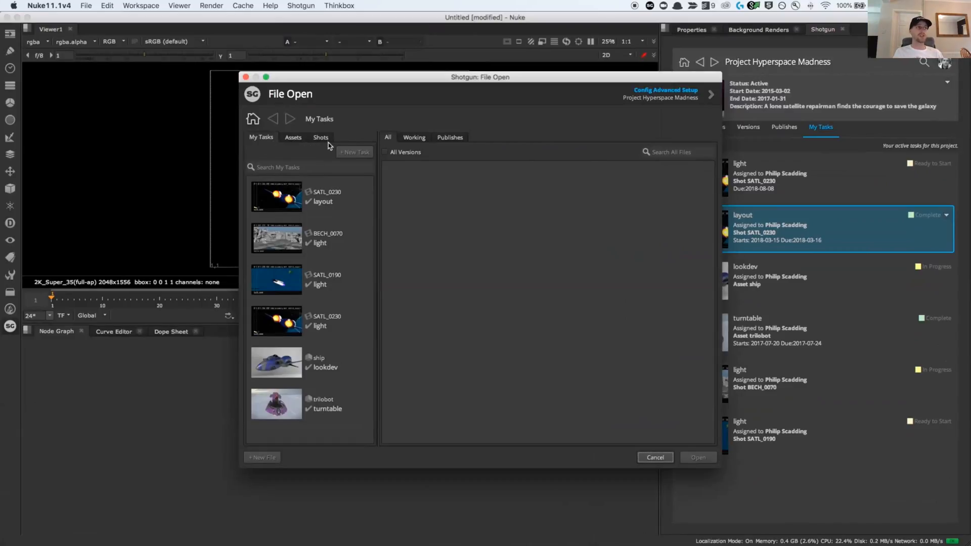
click(331, 210)
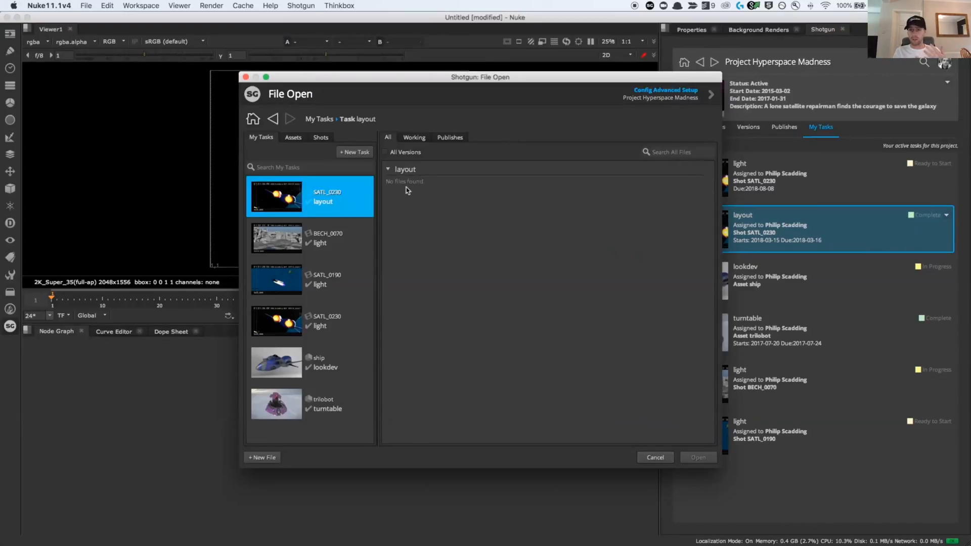
Browse the project's assets and shots, and check the working files and publishes of the fx_cloud task in shot BECH_0005
click(298, 140)
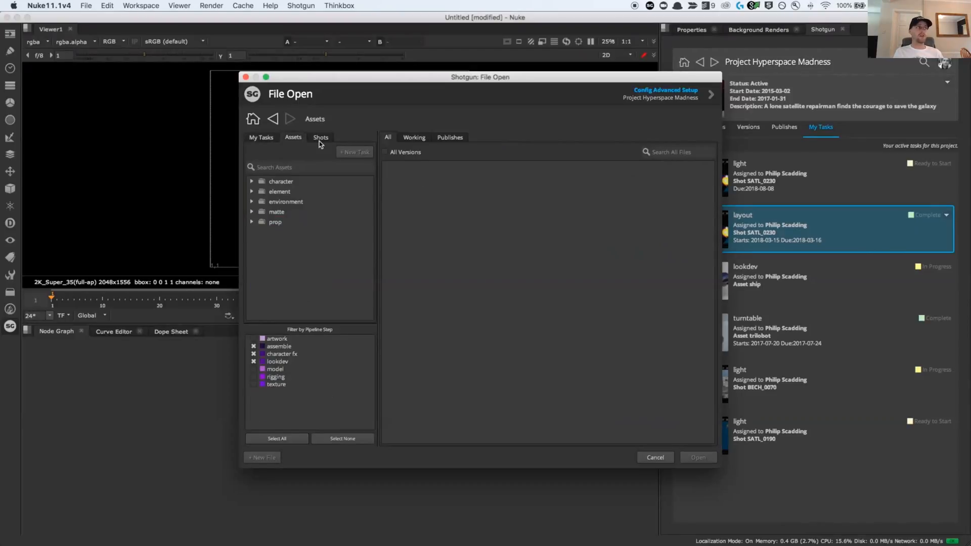
click(320, 140)
click(252, 181)
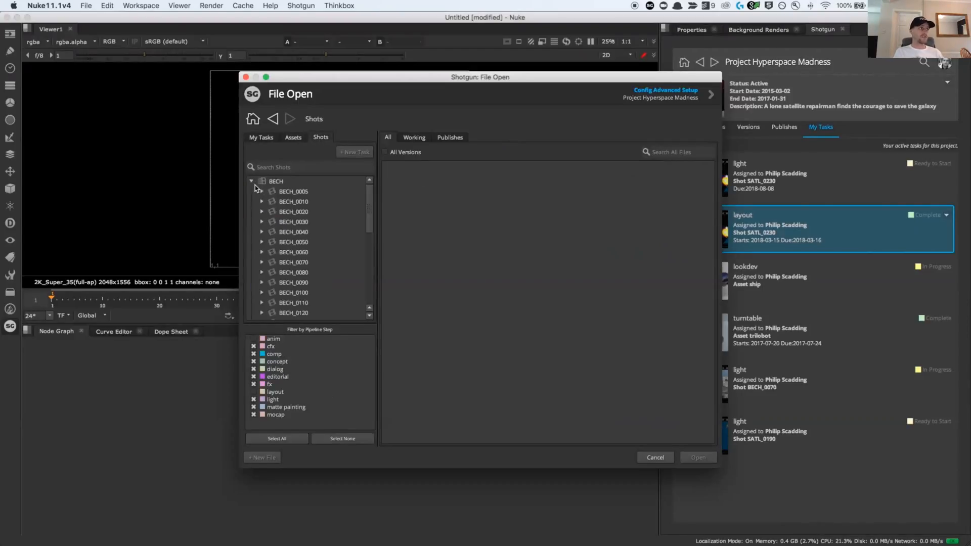
click(273, 212)
click(310, 222)
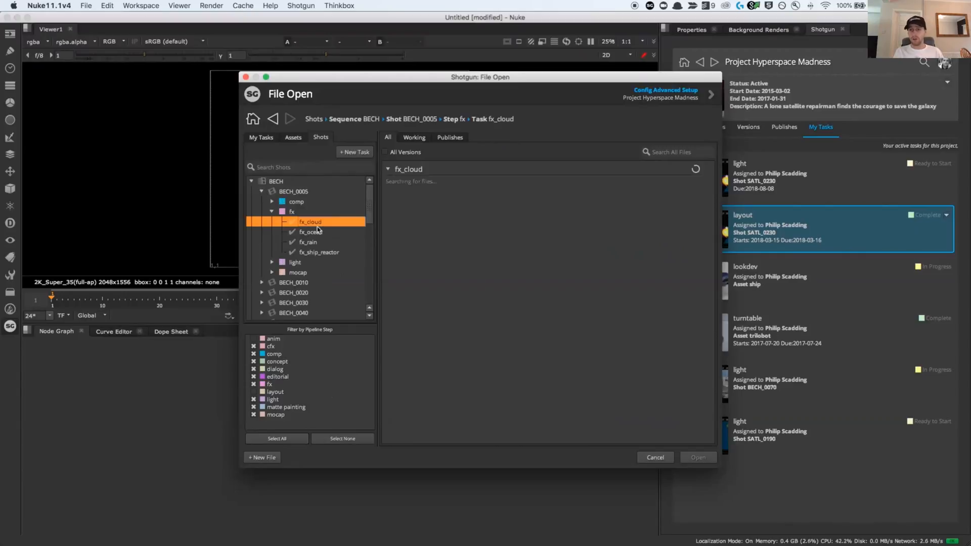
click(425, 138)
click(455, 138)
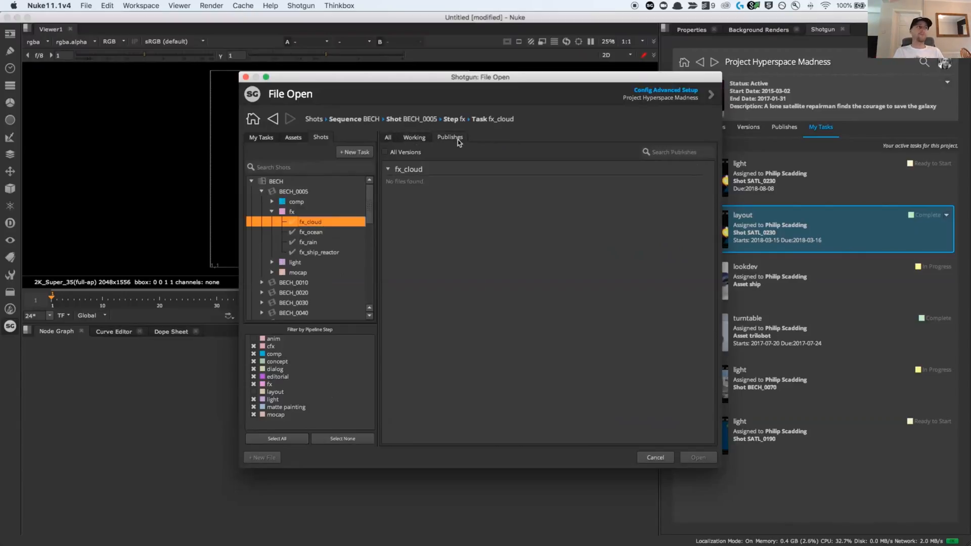
click(411, 138)
click(387, 139)
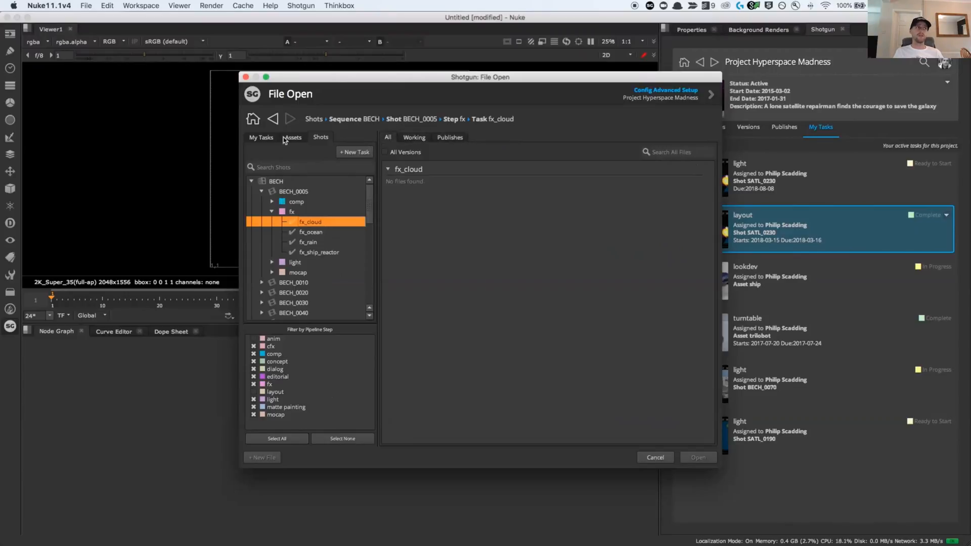
Create a new file for the SATL_0230 layout task from My Tasks without saving the current script
click(262, 138)
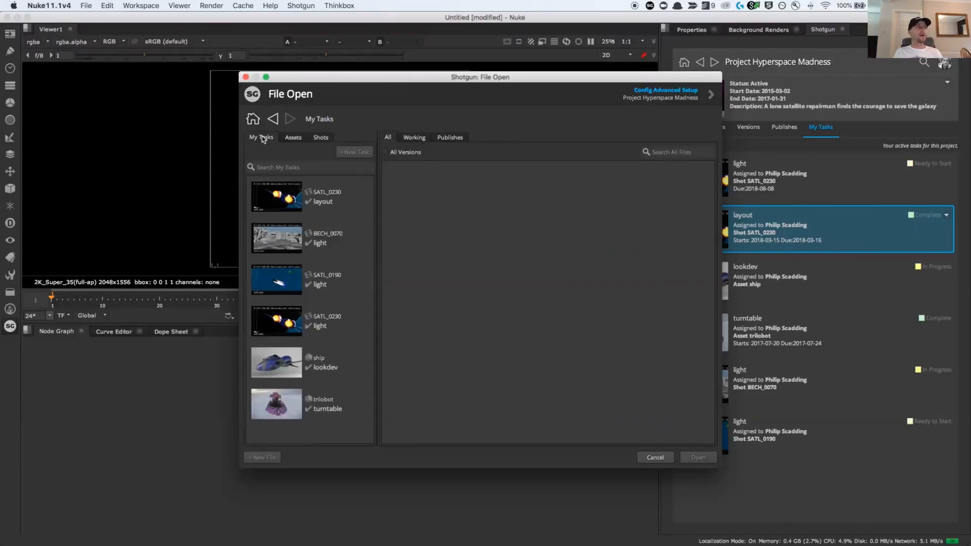
click(327, 207)
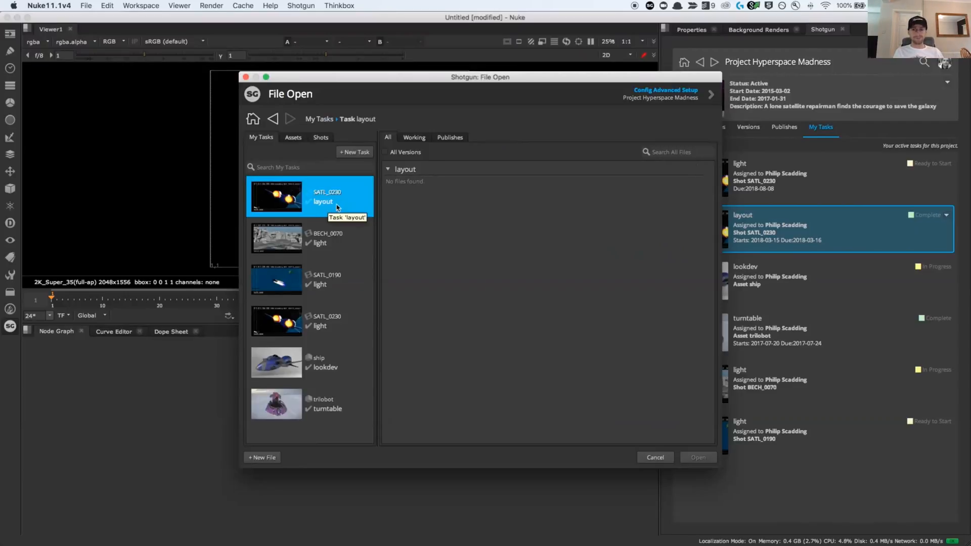
click(263, 457)
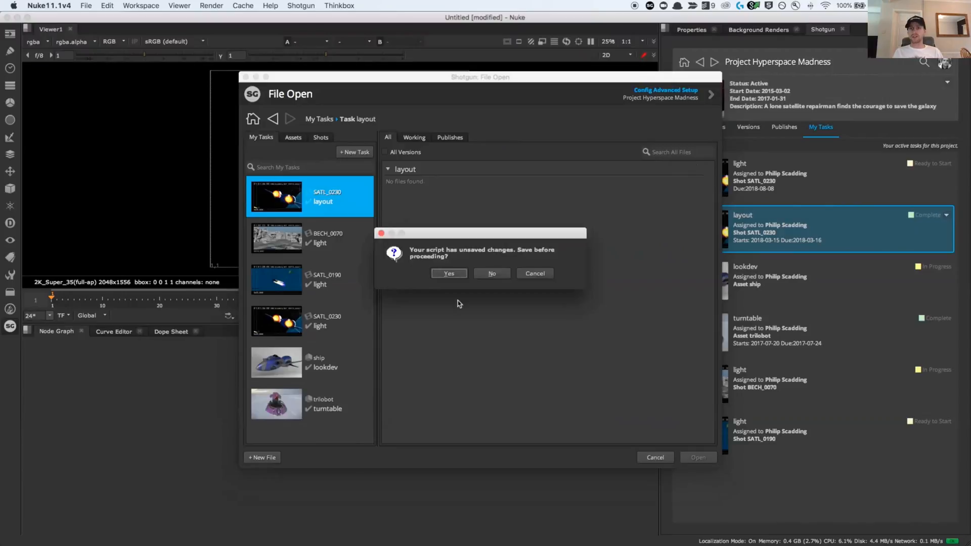
click(499, 273)
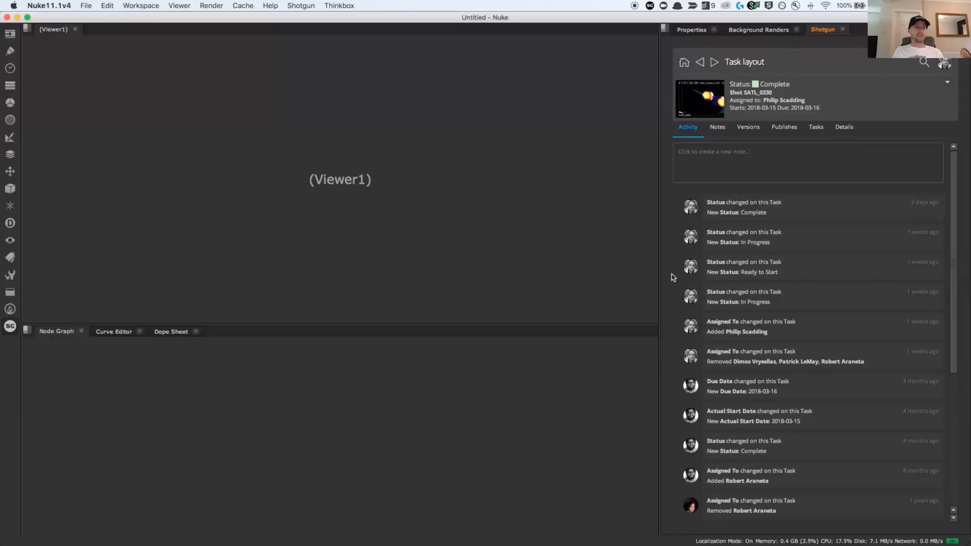
click(294, 390)
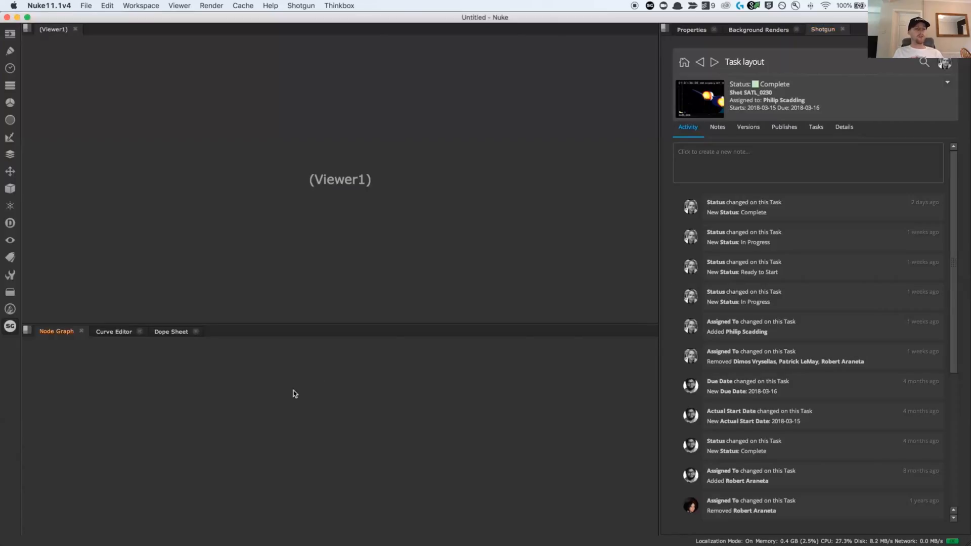
click(302, 6)
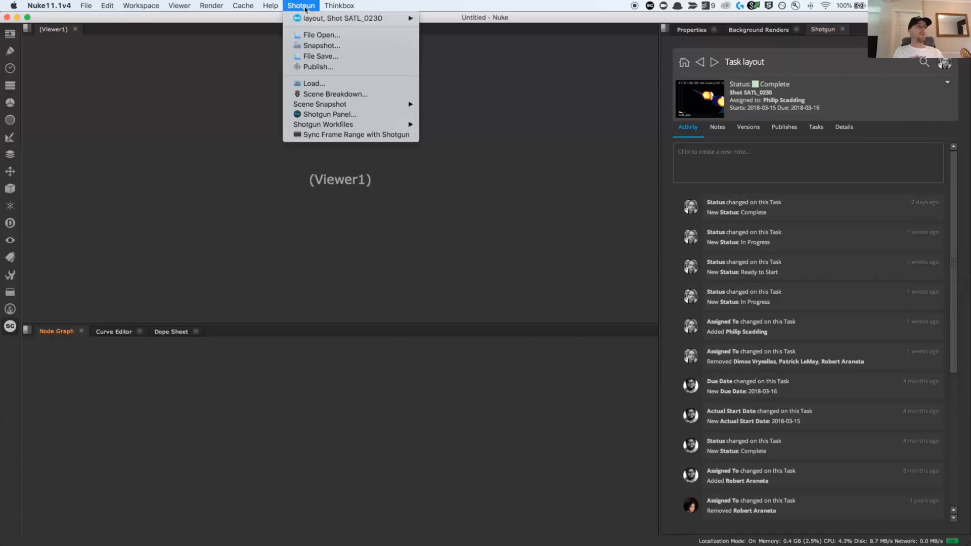
click(306, 9)
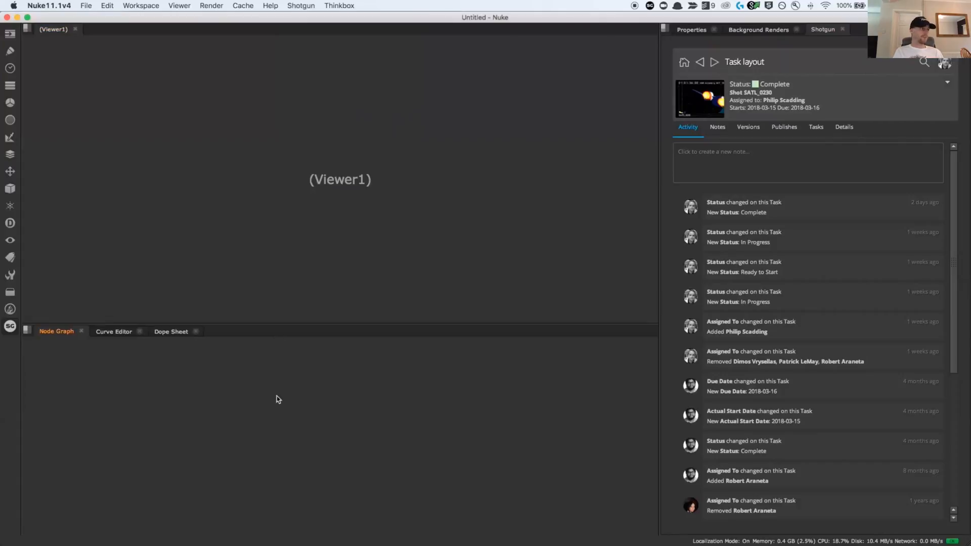
Add a ColorWheel node to the empty node graph, show it in a viewer and deselect the nodes
key(Tab)
text(colo)
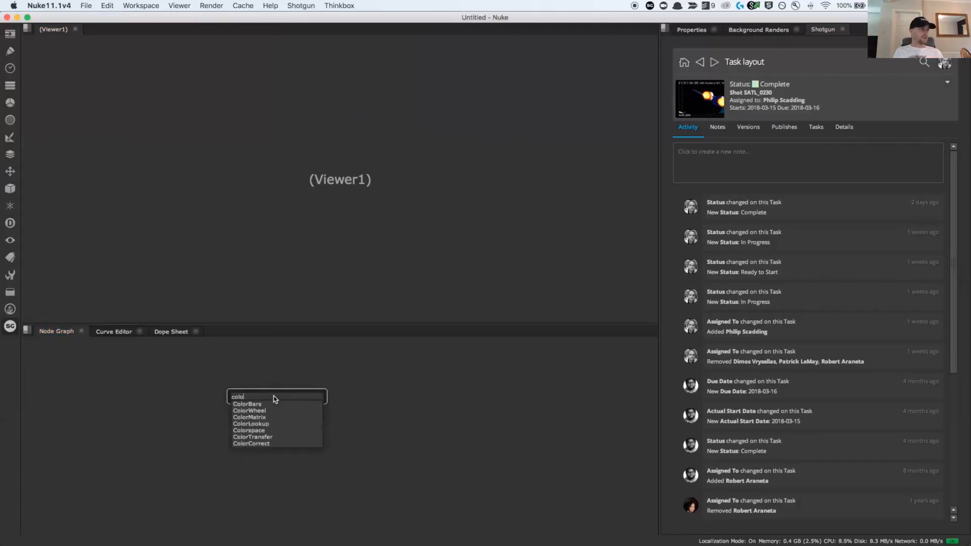
key(Down)
key(Return)
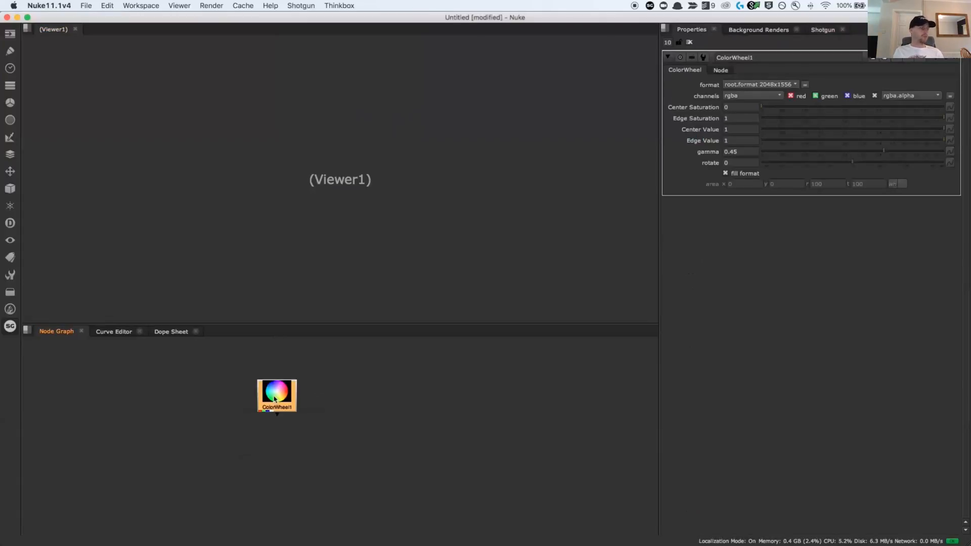
key(1)
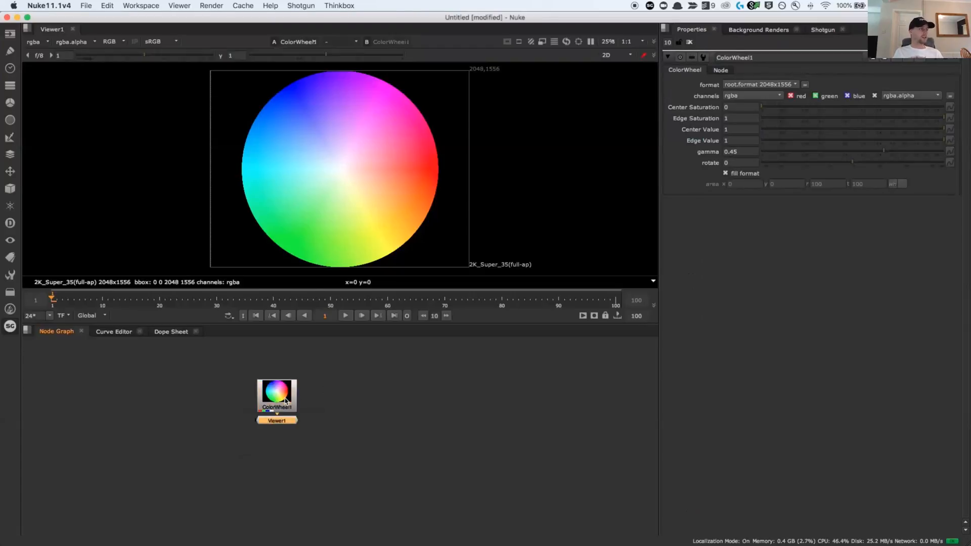
click(375, 405)
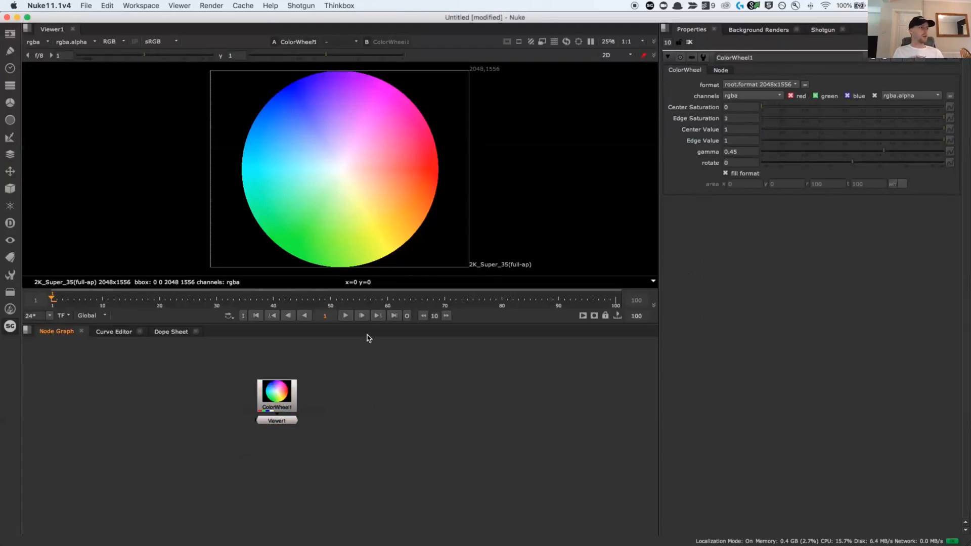
Save the script with Shotgun File Save as layout in the SATL_0230 layout work area, using the next available version number
click(293, 5)
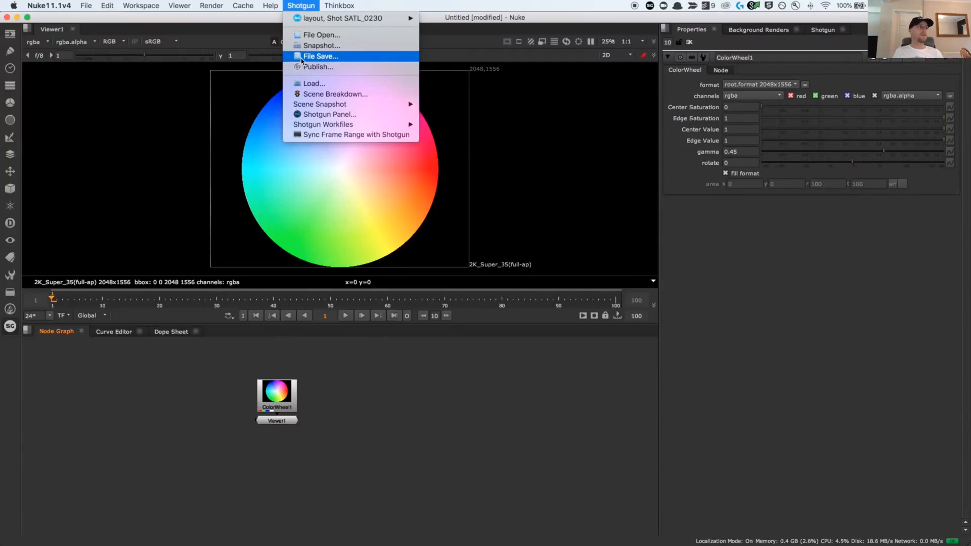
click(302, 57)
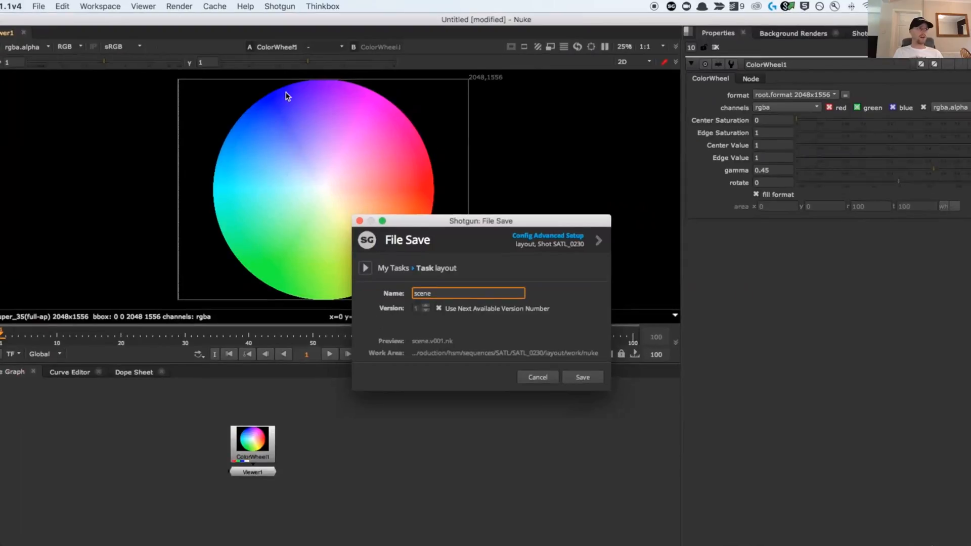
drag(425, 321, 398, 323)
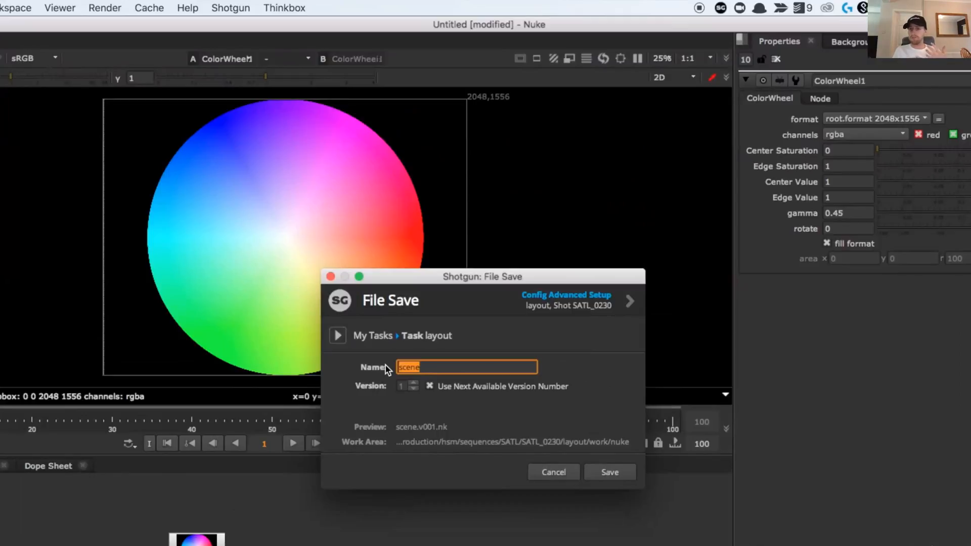
text(layout)
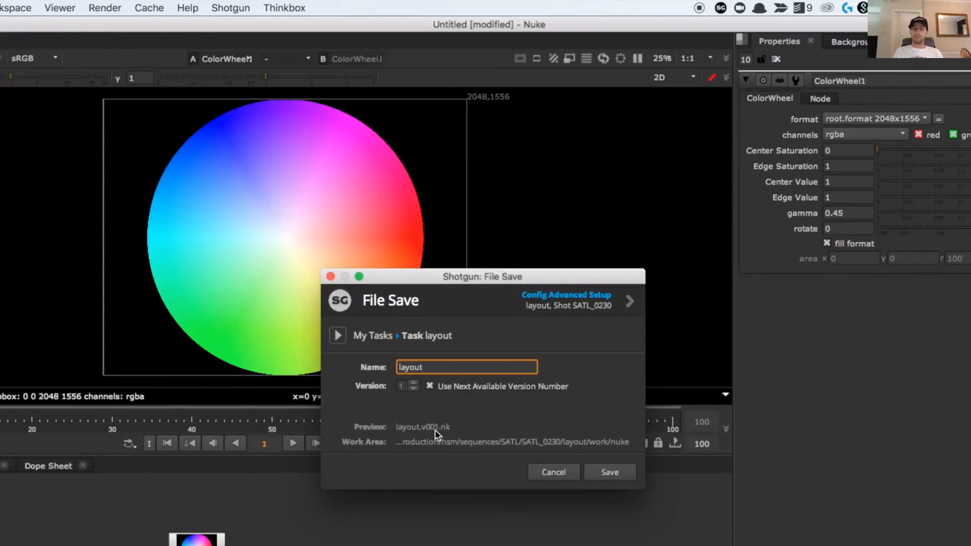
drag(643, 488, 743, 499)
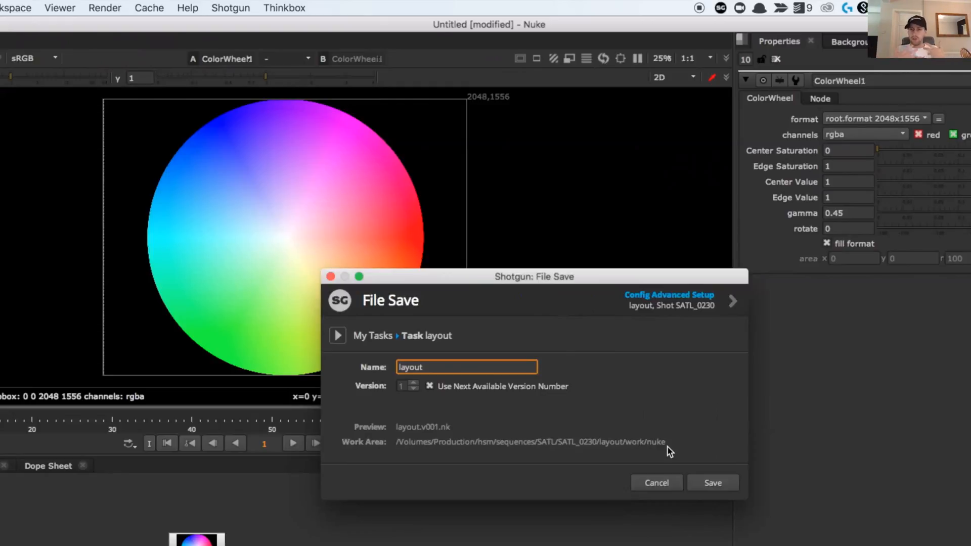
click(710, 483)
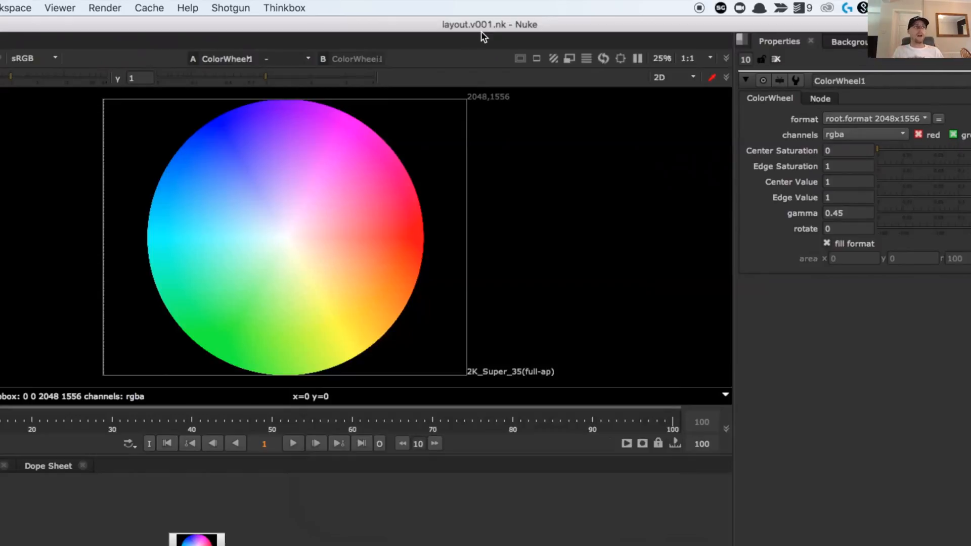
Check the next version's file name in Shotgun File Save and cancel without saving
click(234, 9)
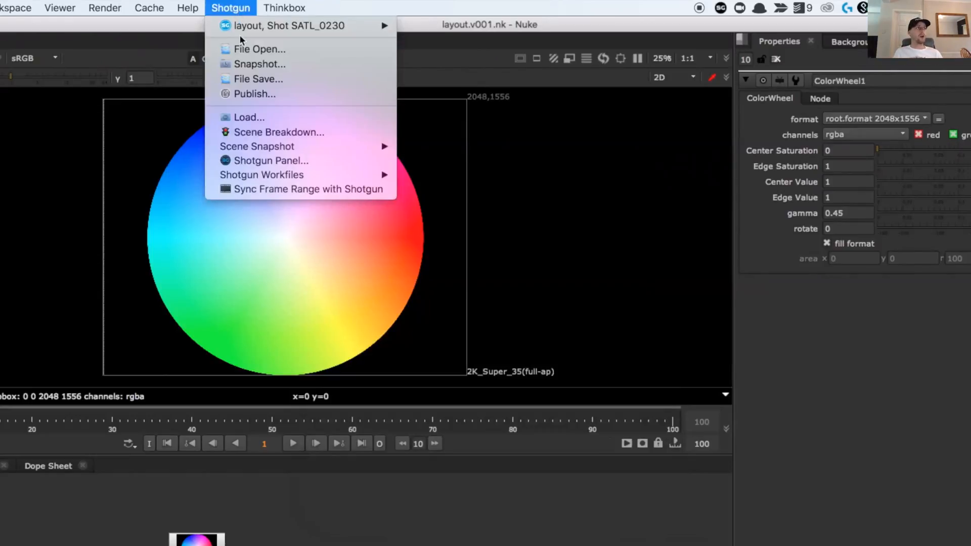
click(243, 80)
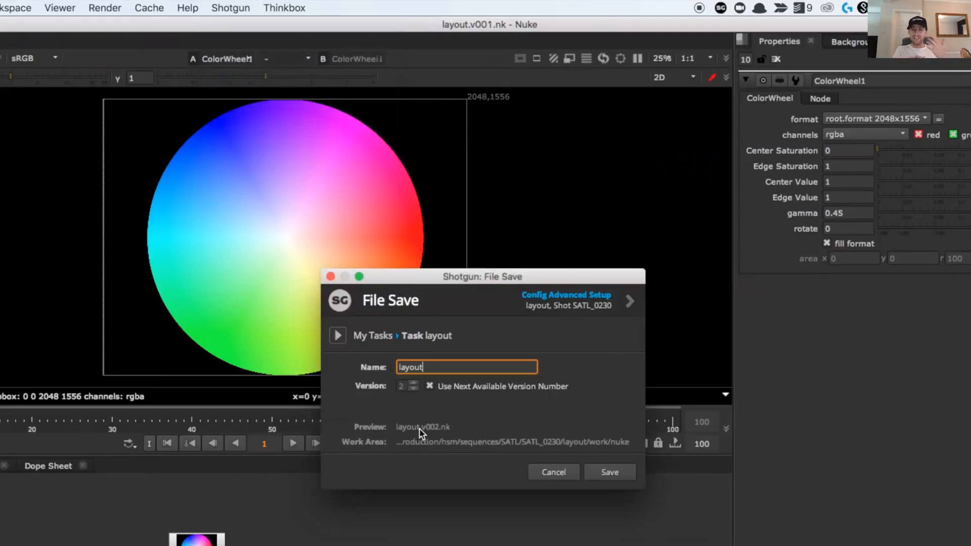
click(574, 473)
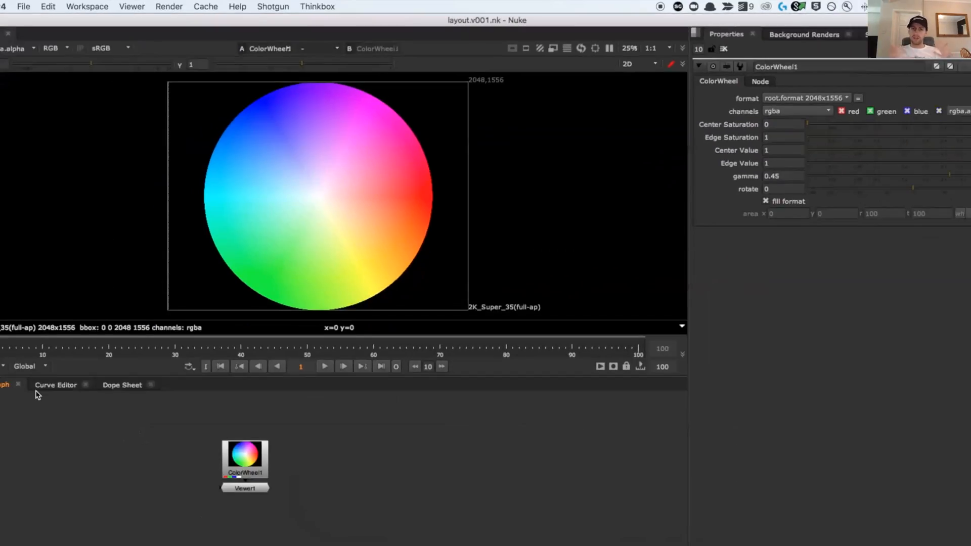
Look at the layout task's saved files in Shotgun File Open and close the dialog
click(231, 7)
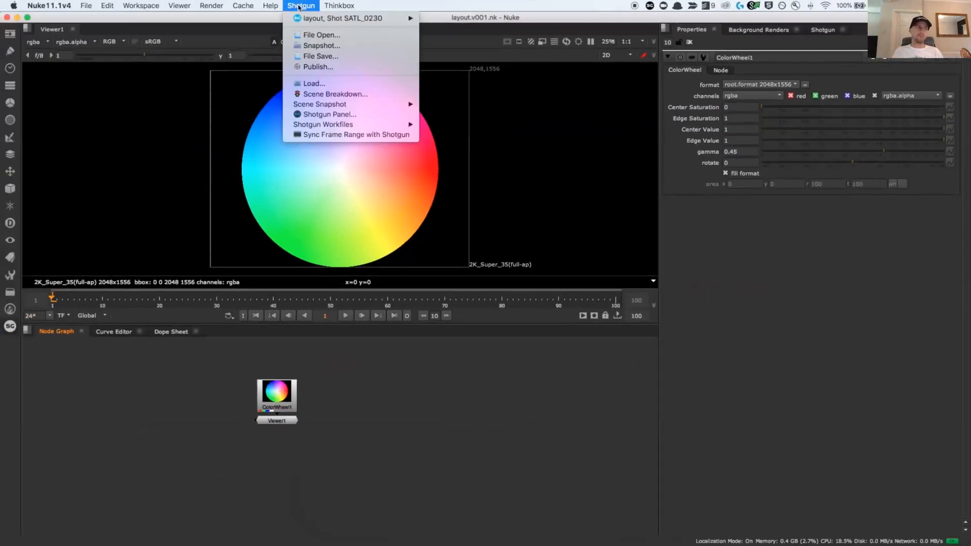
click(301, 35)
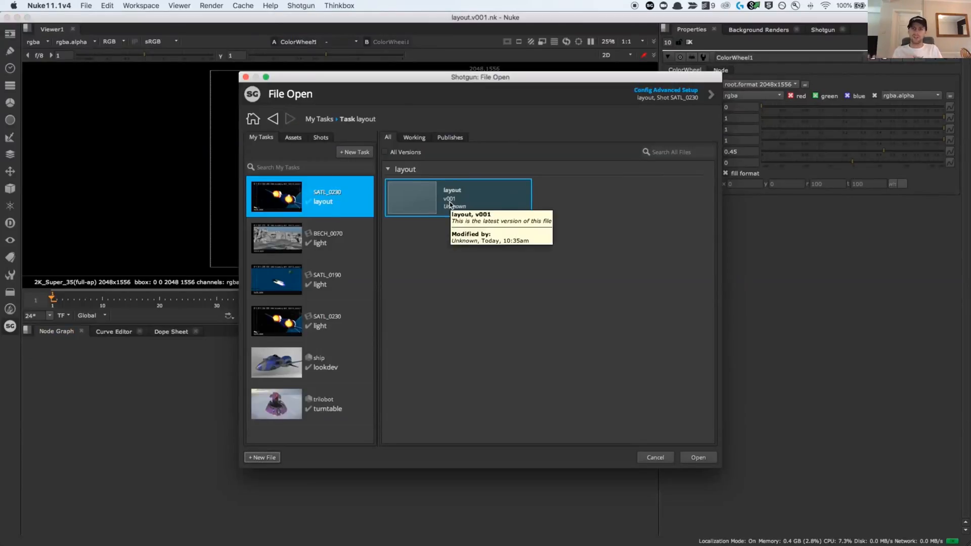
click(245, 77)
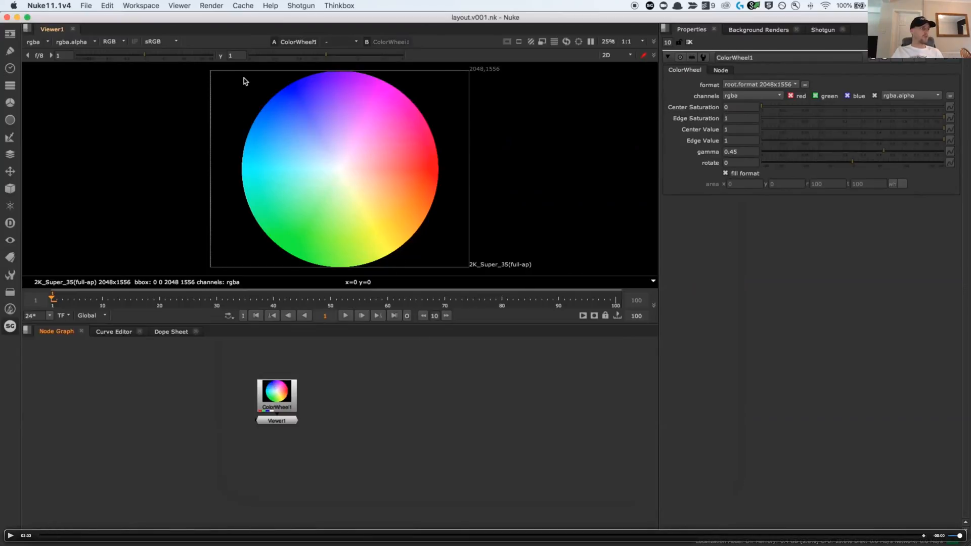
Add a Mono Dpx Shotgun write node below the ColorWheel node, show it in the viewer and place the Viewer node beneath it
click(9, 326)
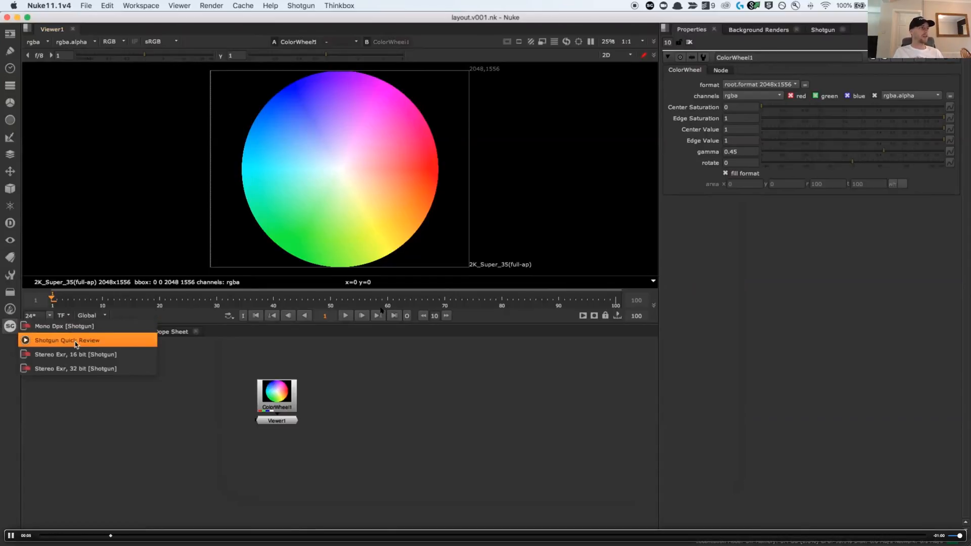
click(141, 328)
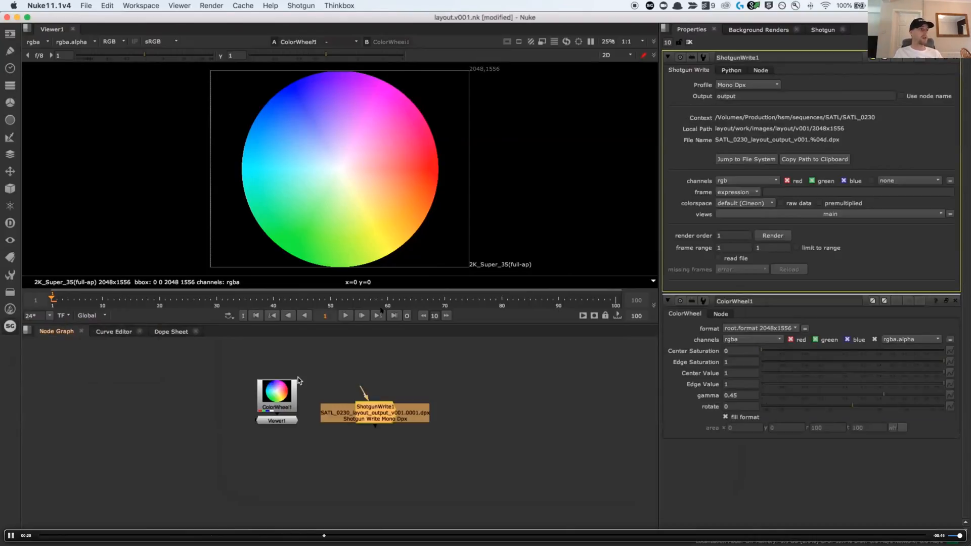
drag(385, 419, 274, 426)
key(1)
click(282, 421)
drag(291, 473, 276, 493)
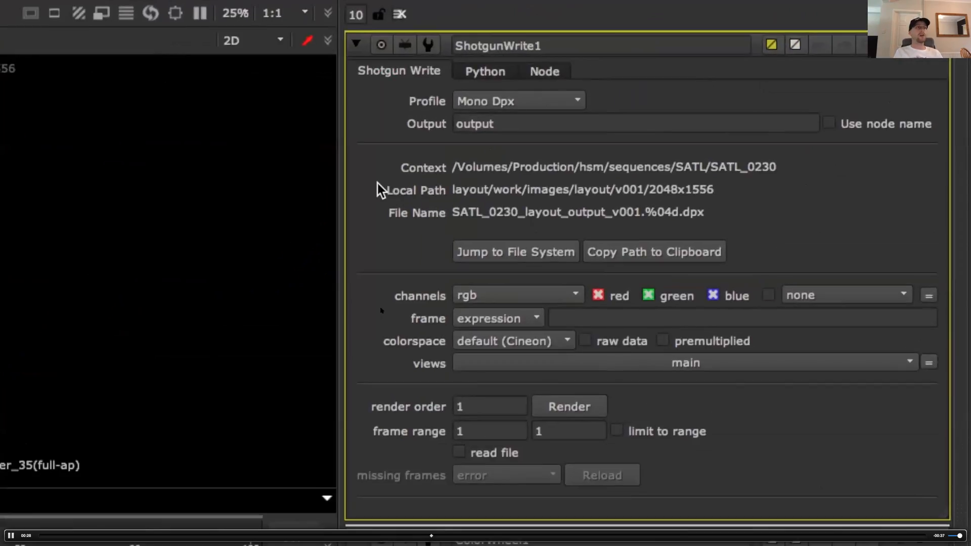
Set the end of the Shotgun write node's frame range to 10, keeping the output name as it is
click(509, 130)
drag(548, 126, 445, 167)
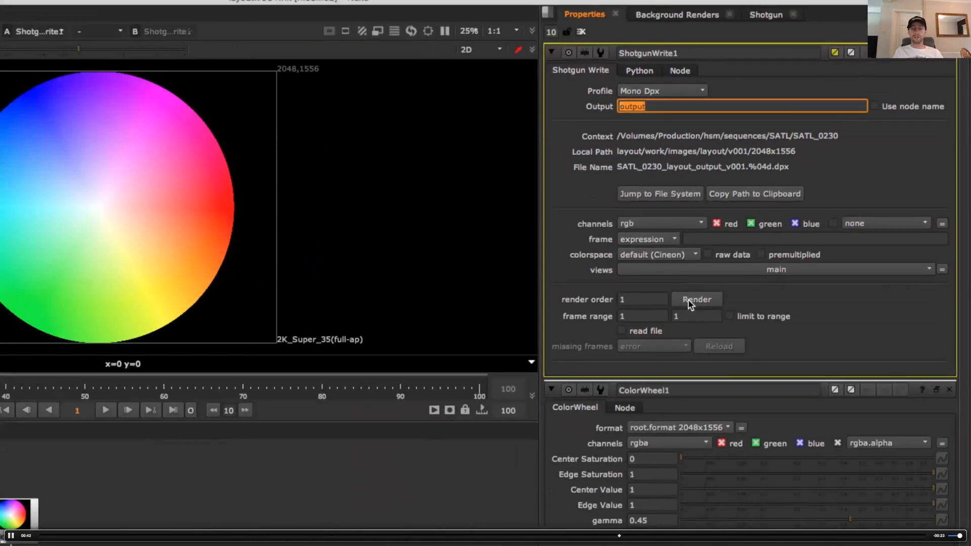
click(694, 318)
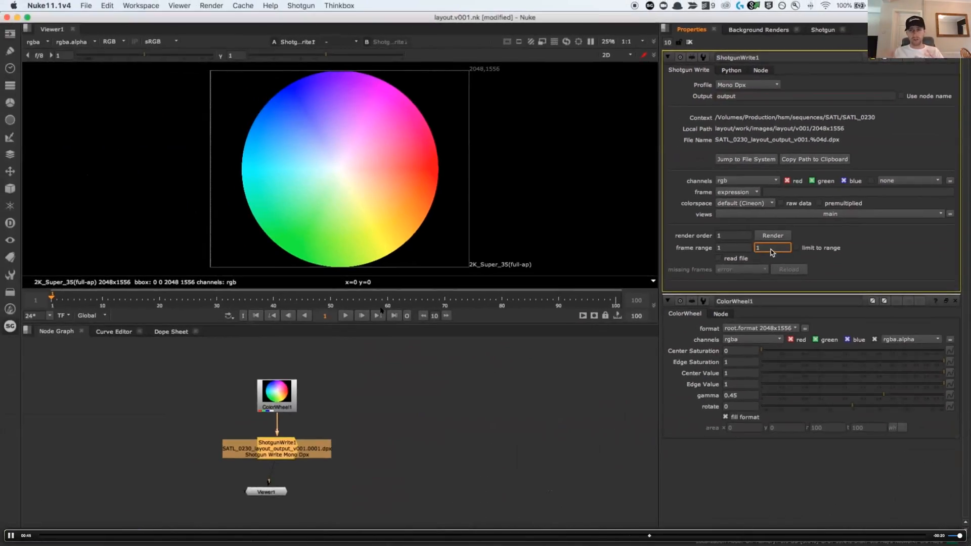
text(0)
key(Return)
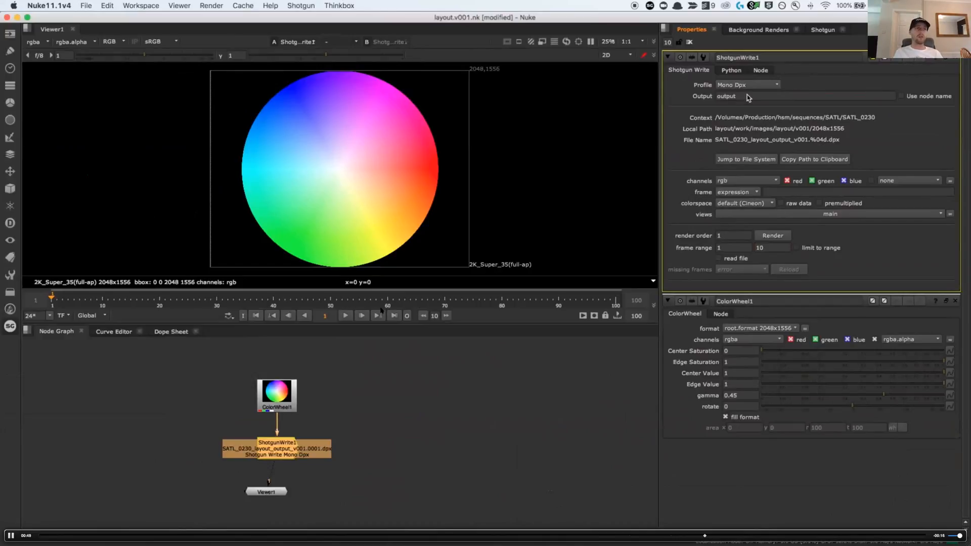
Render frames 1-10 from the Shotgun write node
click(768, 238)
click(504, 242)
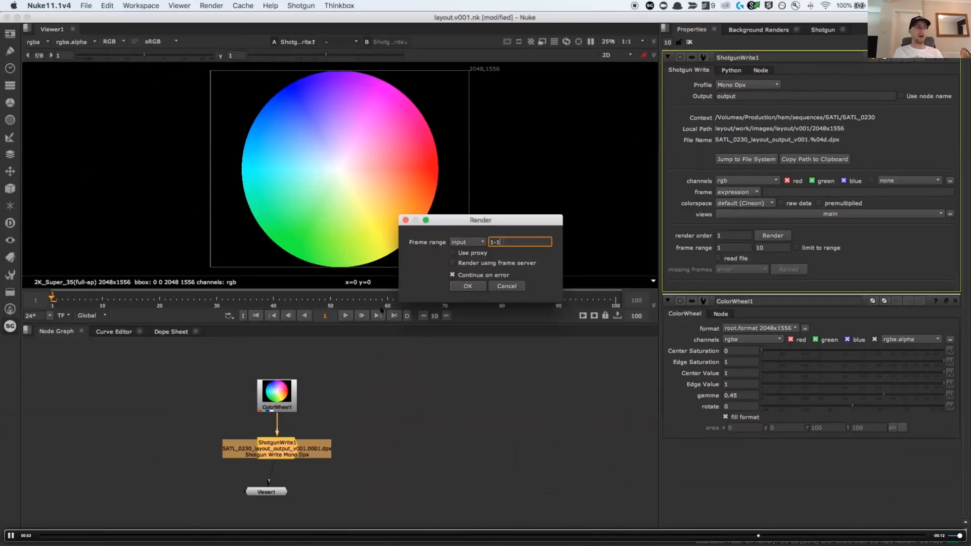
text(0)
click(469, 287)
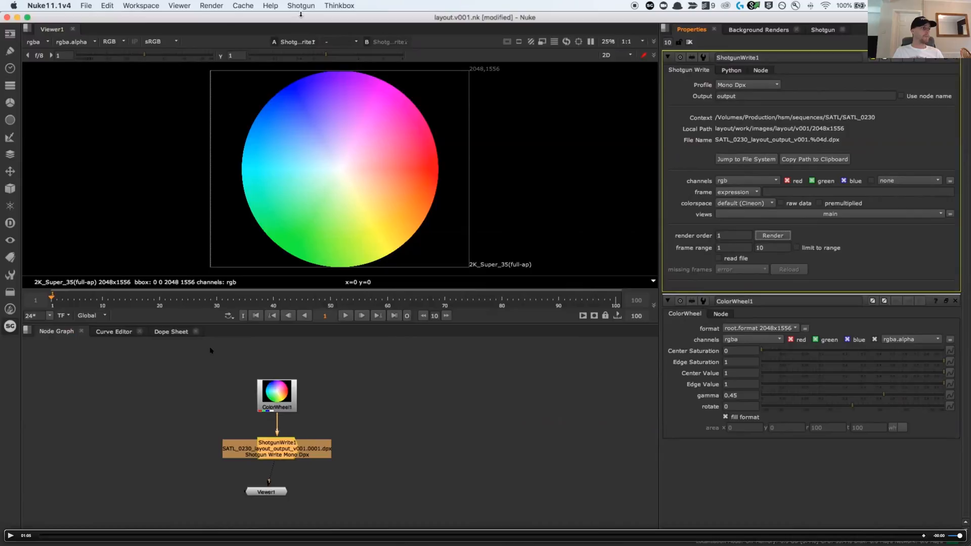
Open the Shotgun publisher, capture the color wheel image as the script's thumbnail and enter the description "color wheel"
click(302, 6)
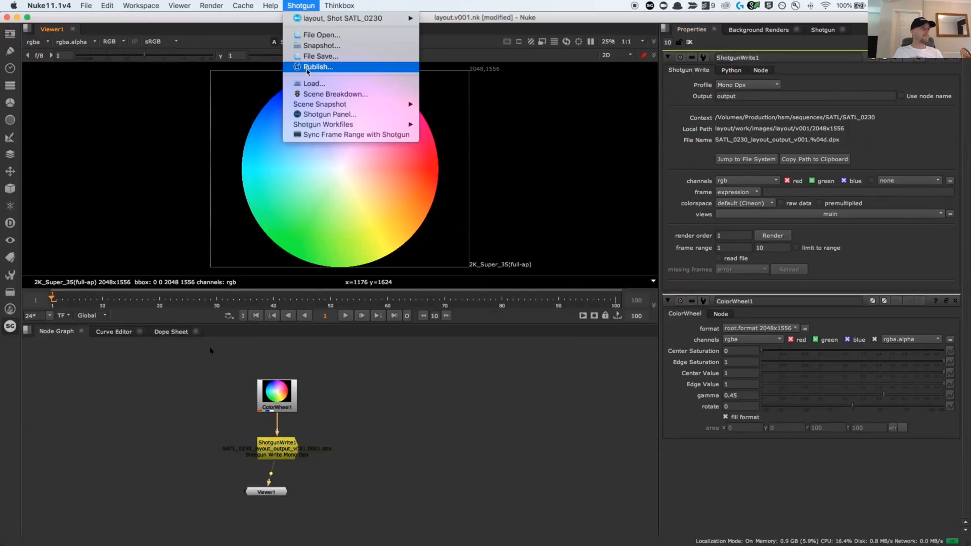
click(307, 69)
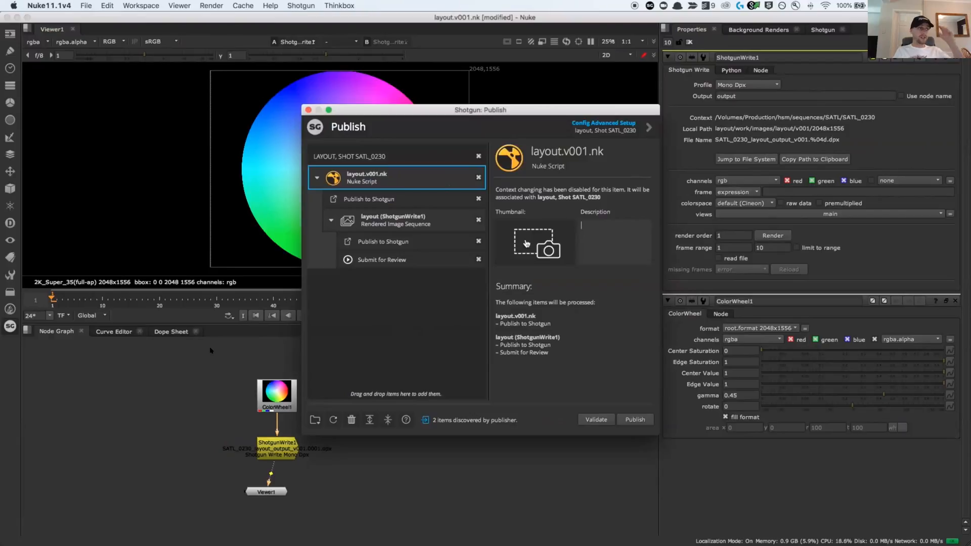
click(524, 241)
drag(216, 60, 478, 269)
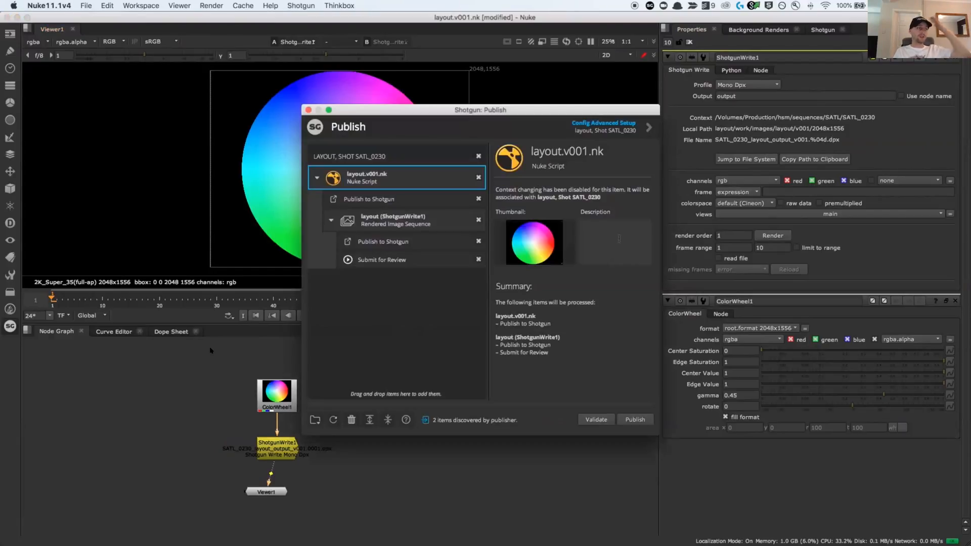
click(619, 238)
text(color wheel)
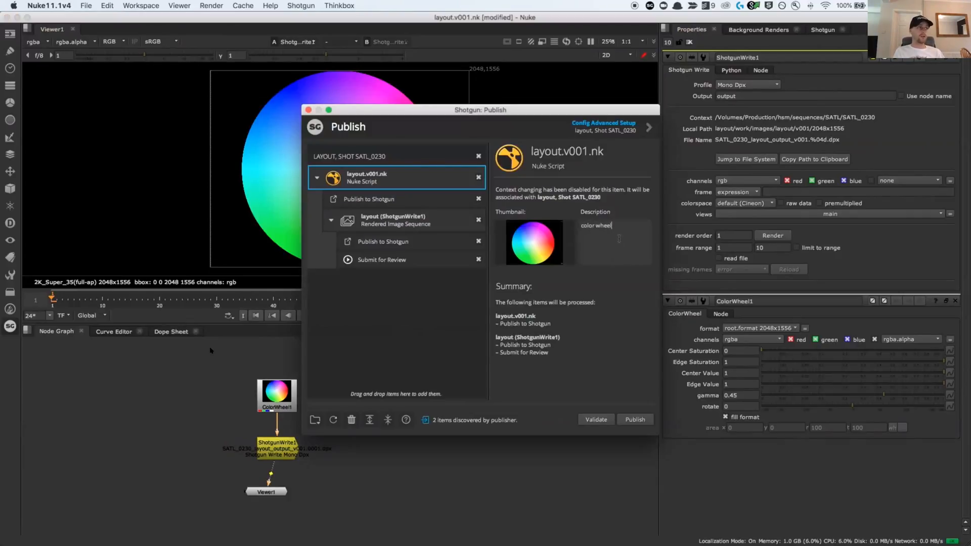
Check the rendered image sequence and Submit for Review items, publish everything with the layout script and close the publisher
click(414, 226)
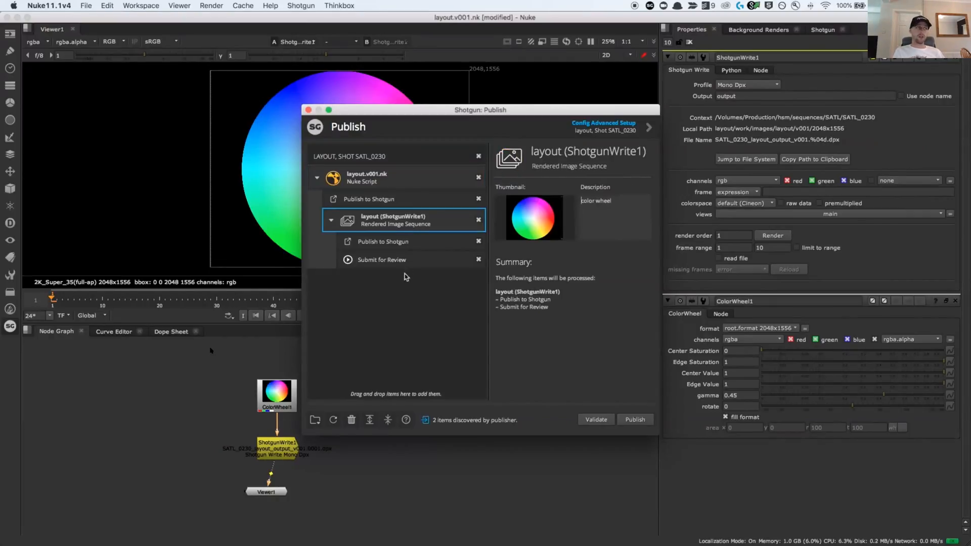
click(400, 260)
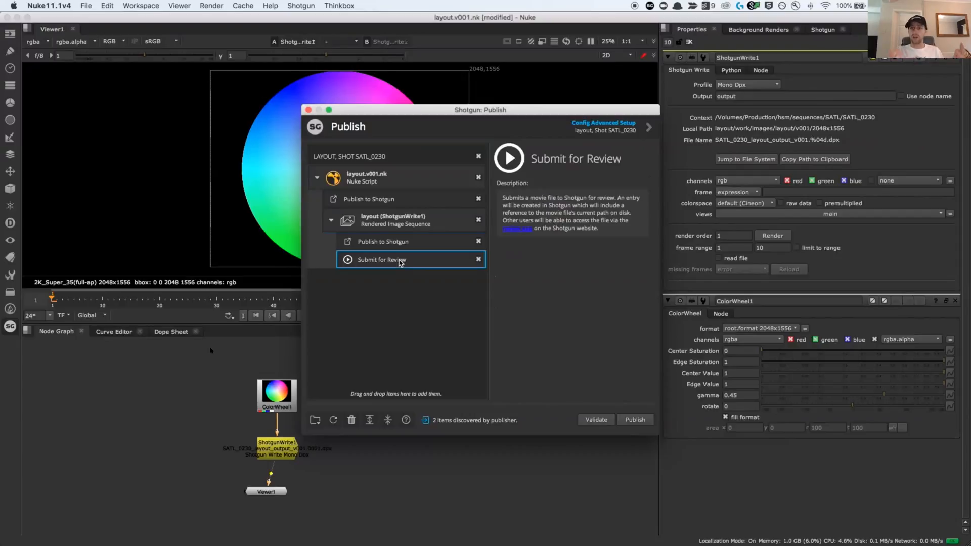
click(393, 182)
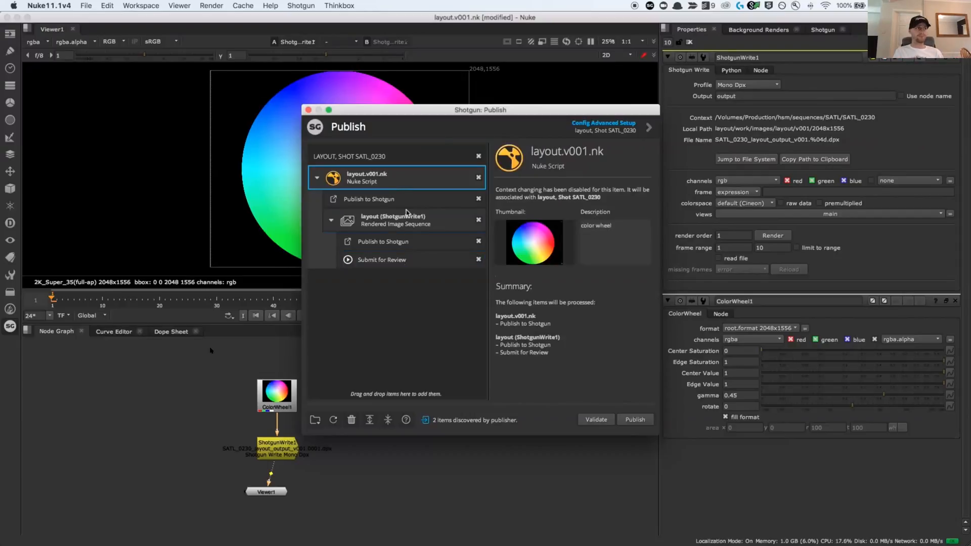
click(626, 427)
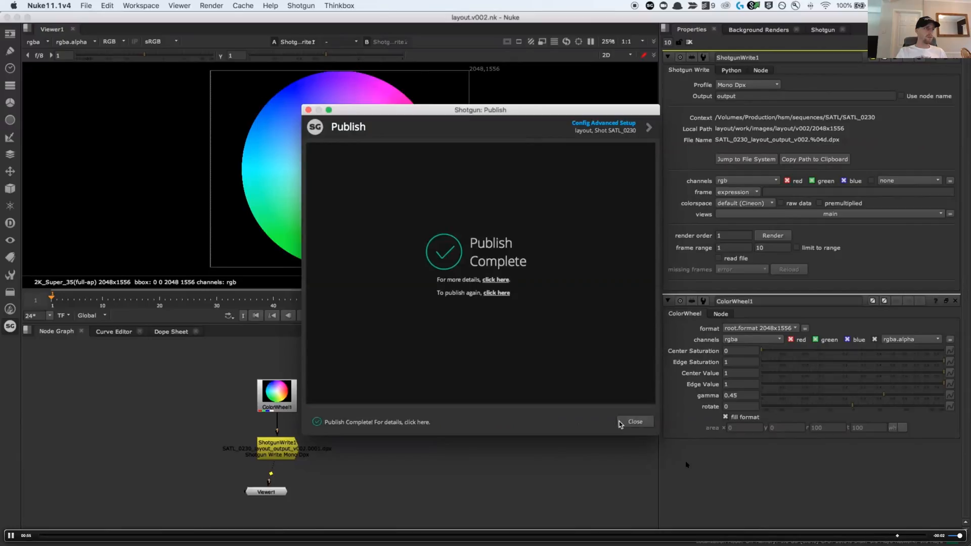
click(619, 423)
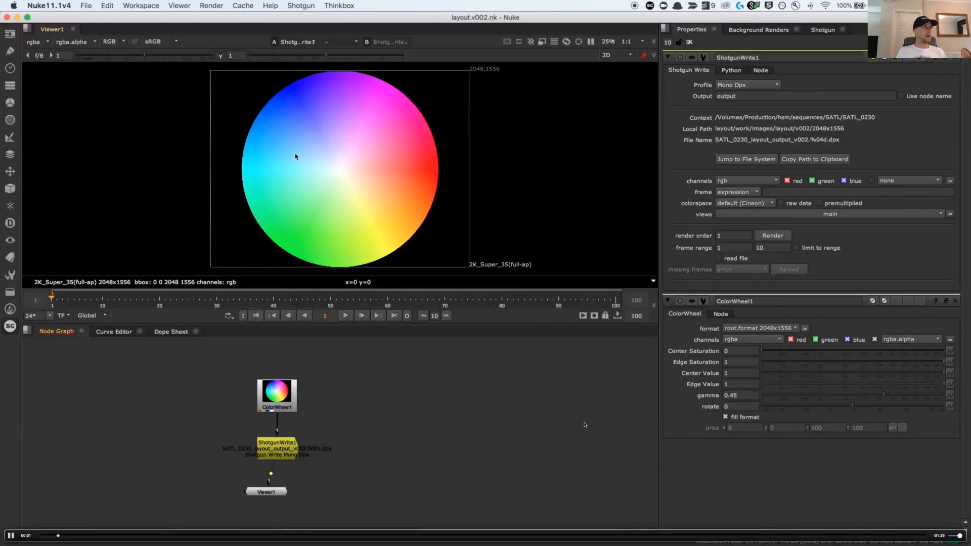
Open Shotgun File Open and compare the layout task's working files with its publishes
click(300, 6)
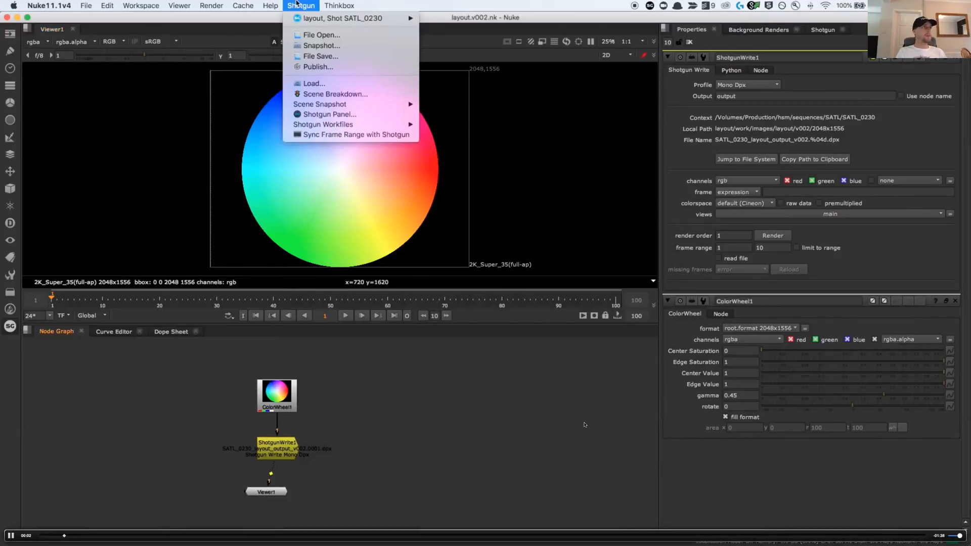
click(298, 36)
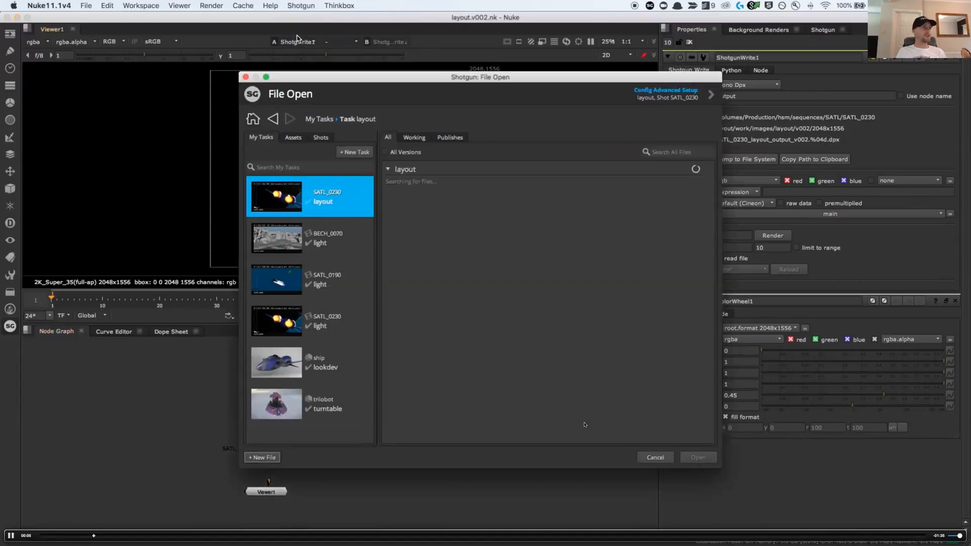
click(412, 138)
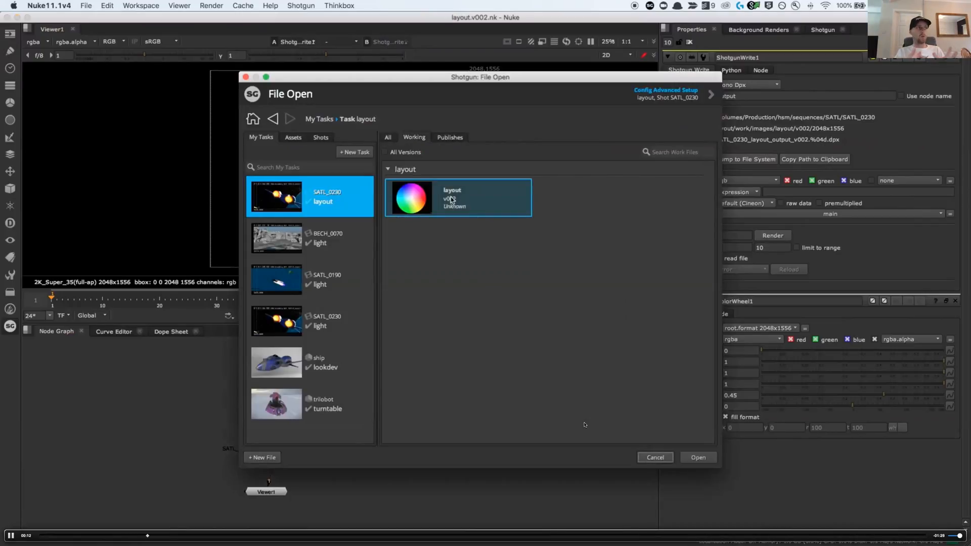
click(448, 138)
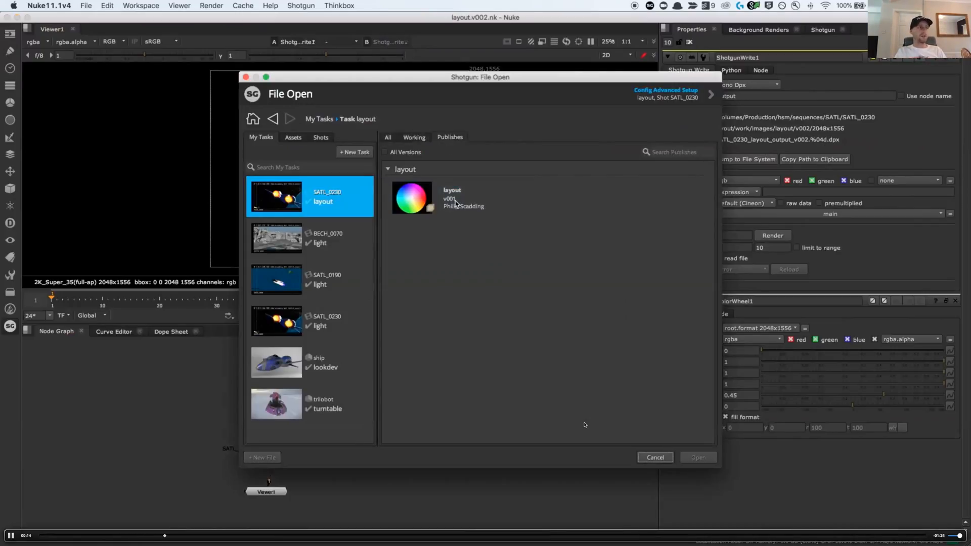
click(415, 139)
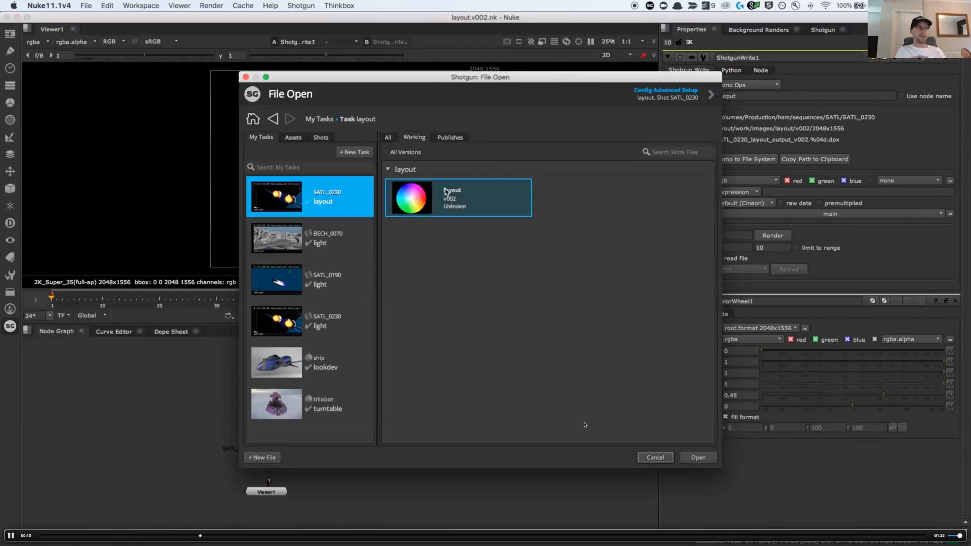
mouse_move(446, 191)
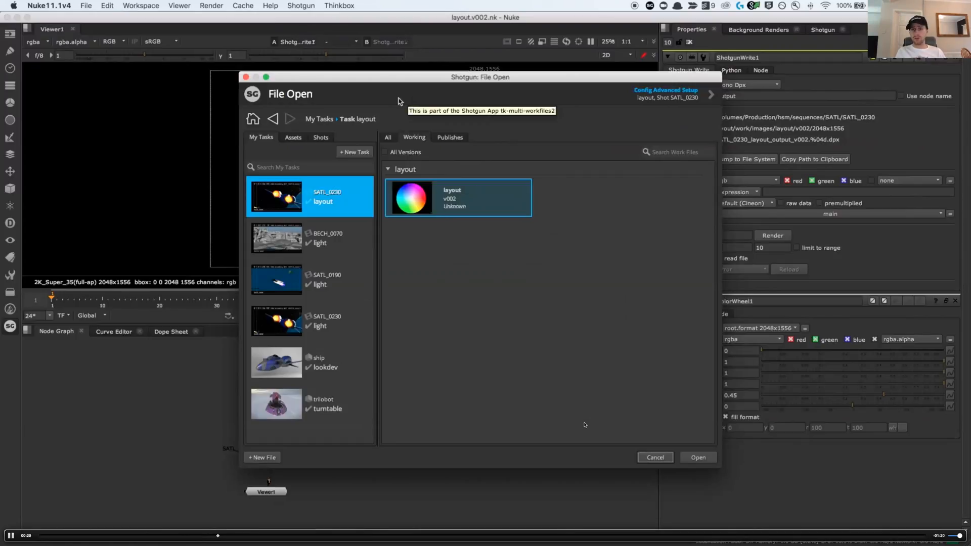
Close the File Open dialog and jump from the layout, Shot SATL_0230 context to its folder in the file system
click(245, 78)
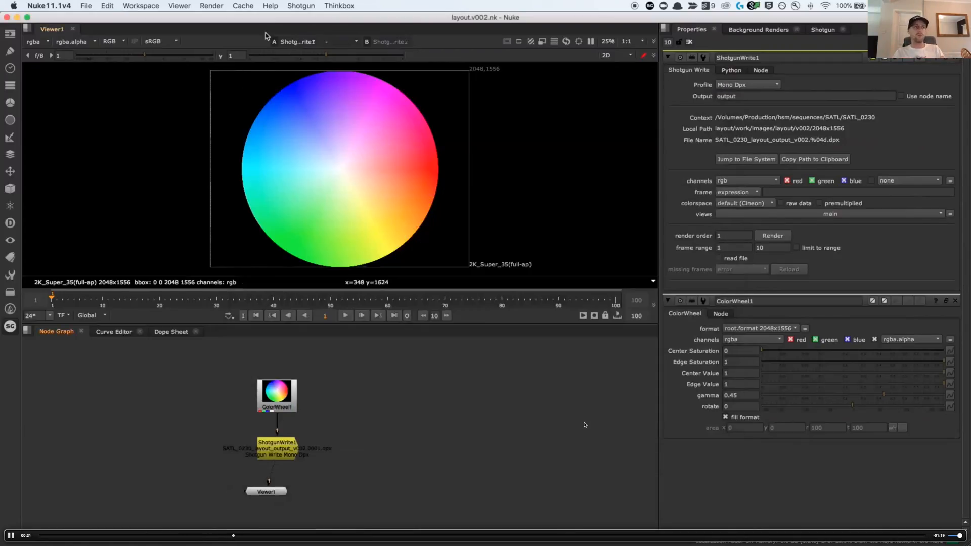
click(301, 6)
mouse_move(320, 20)
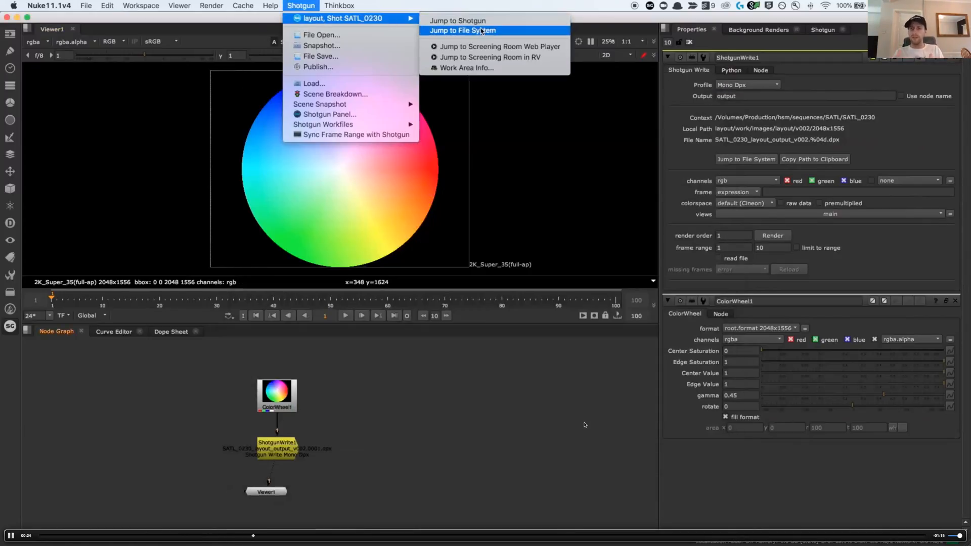
click(479, 32)
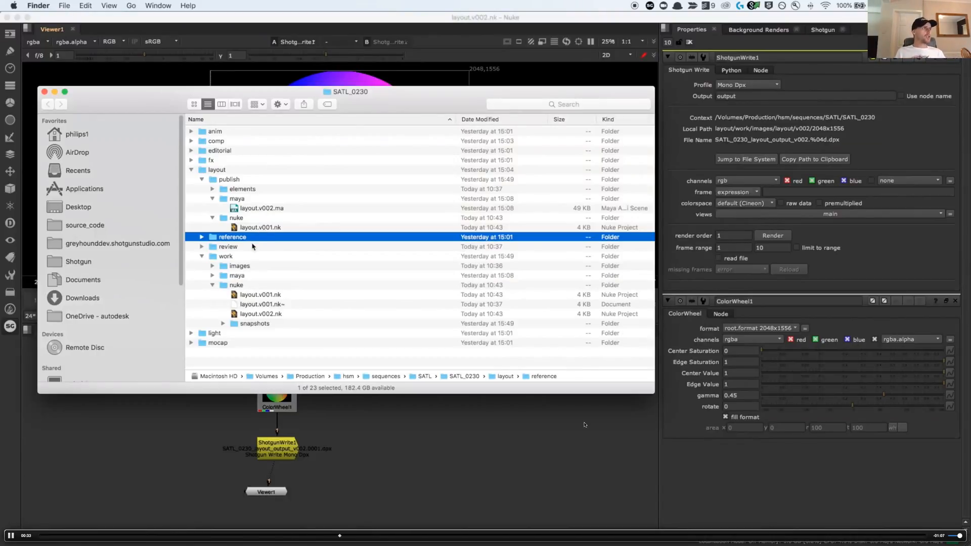
Compare the working scripts layout.v001.nk and layout.v002.nk with the published layout.v001.nk in the layout folder
click(250, 296)
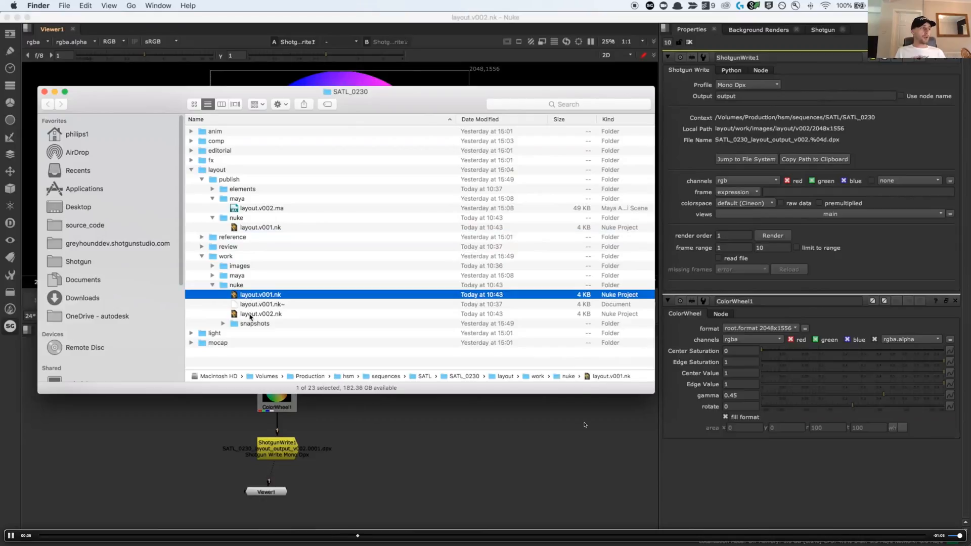
click(250, 315)
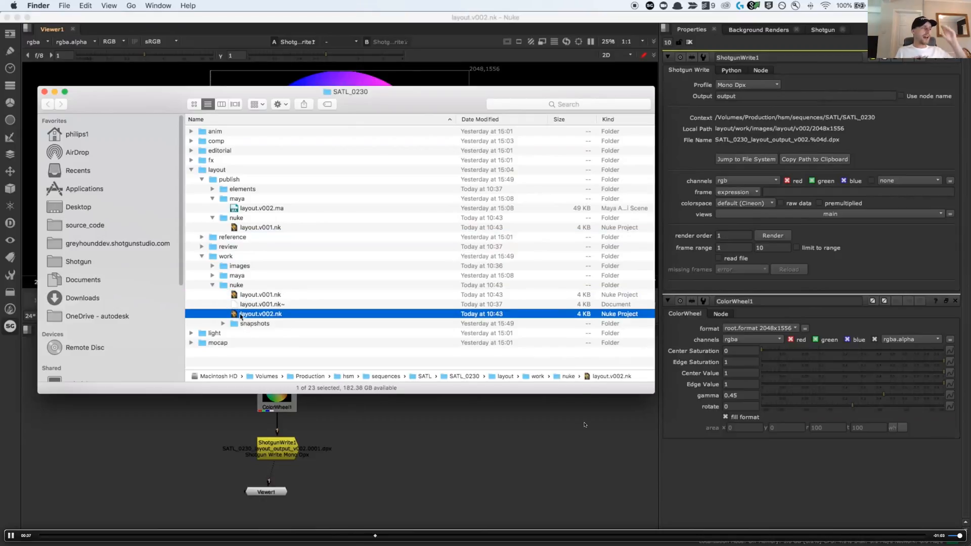
click(251, 228)
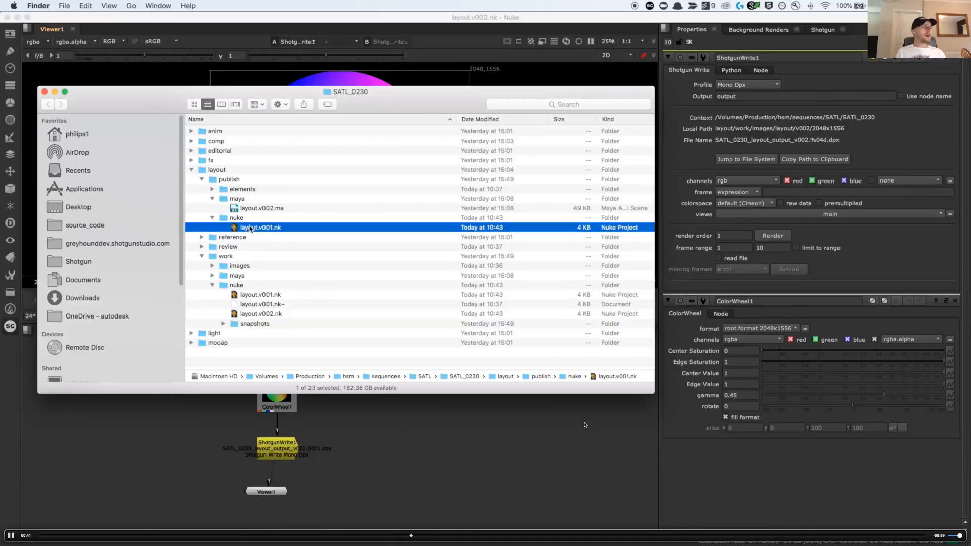
Expand the layout work images down to v001/2048x1556 to inspect the rendered DPX frames
click(212, 266)
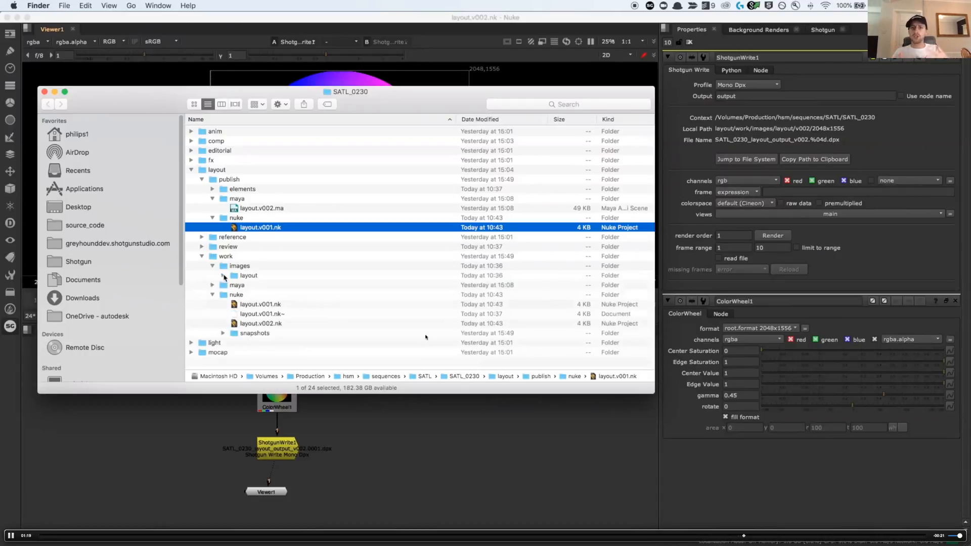
click(223, 275)
click(234, 285)
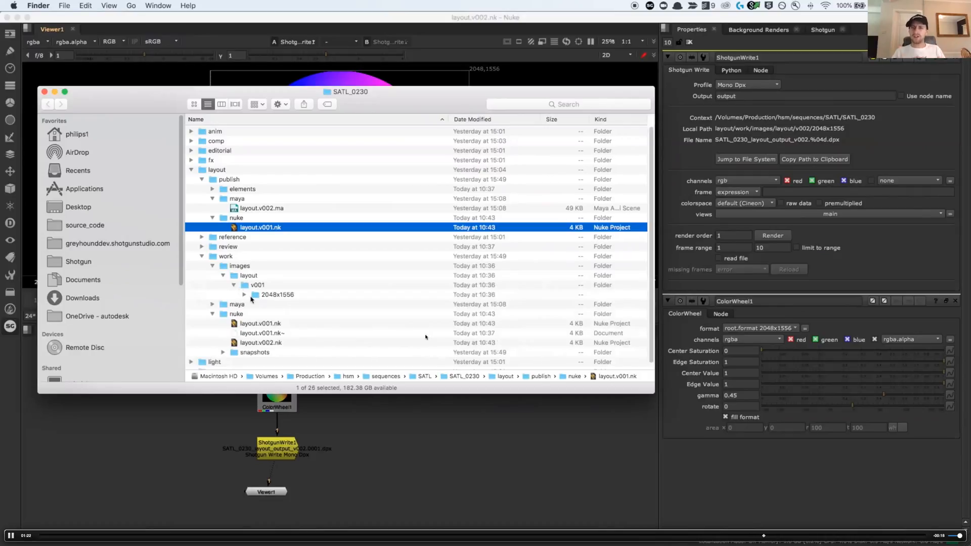
click(245, 295)
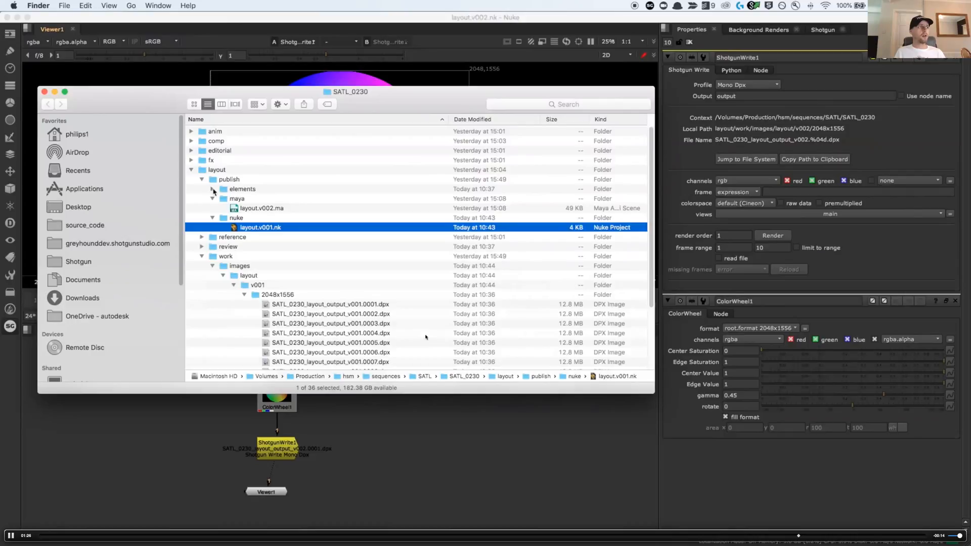
Expand the published elements down to layout/v001/2048x1556 and compare the published DPX frames with the work renders
click(213, 190)
click(223, 200)
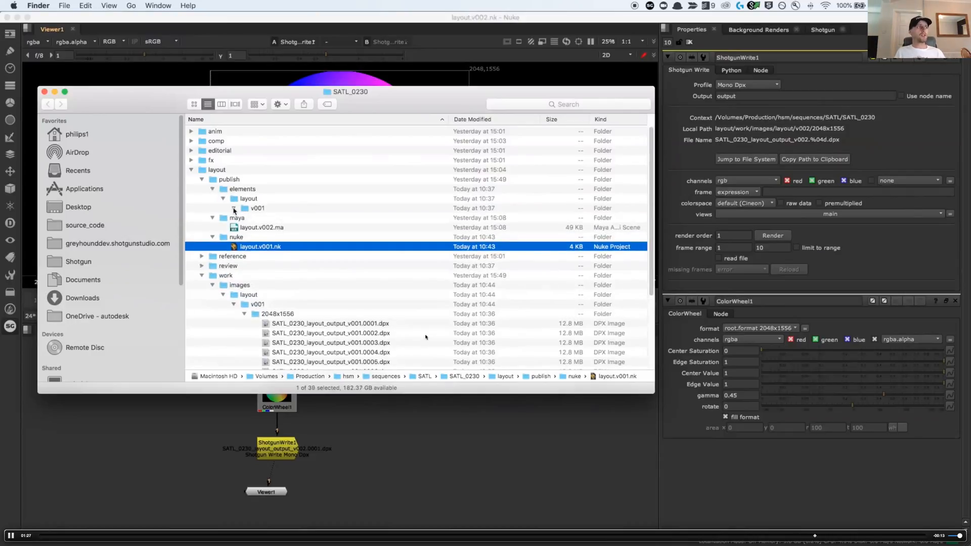
click(244, 218)
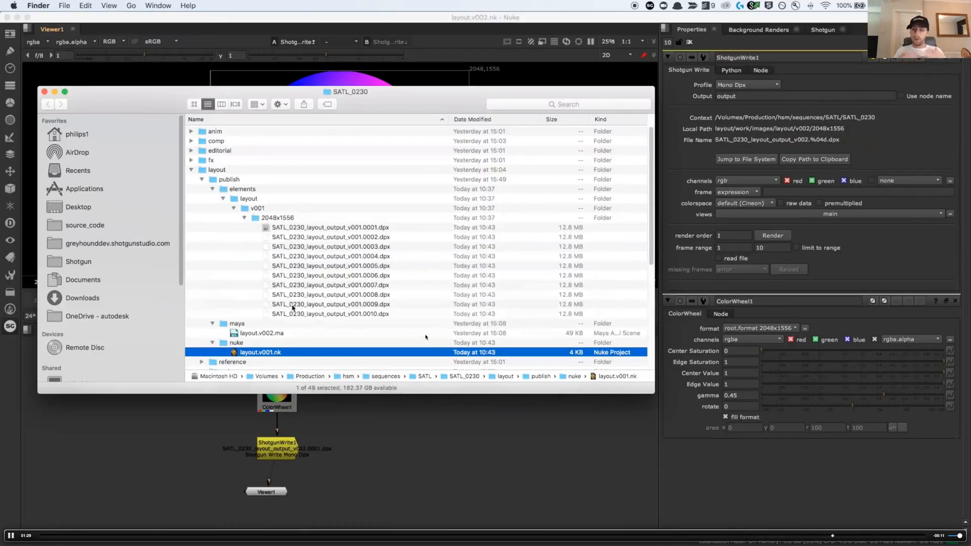
scroll(292, 308, down, 5)
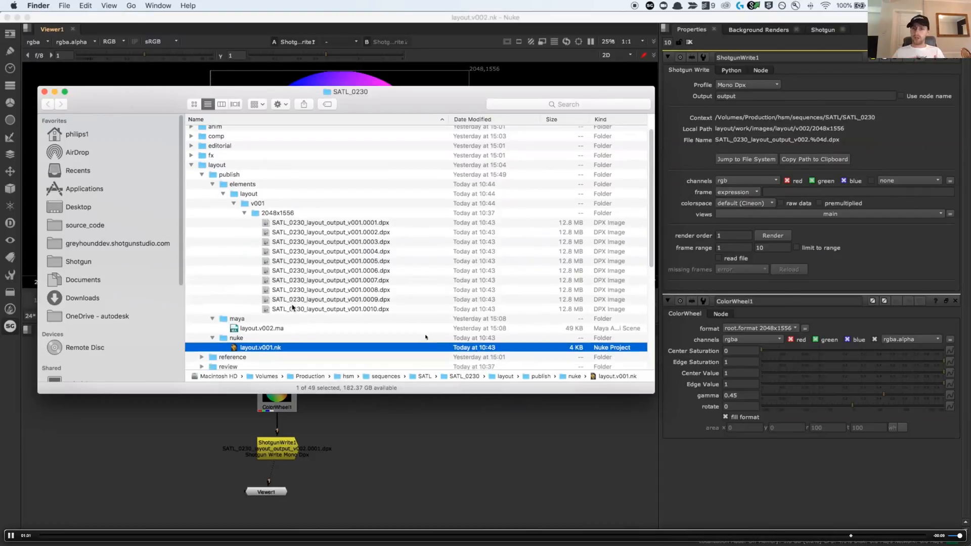
scroll(292, 307, down, 3)
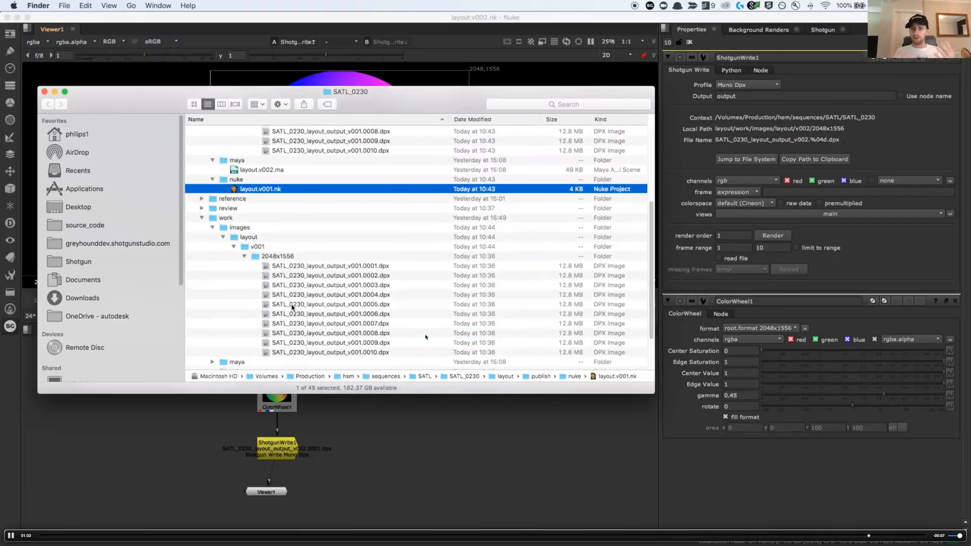